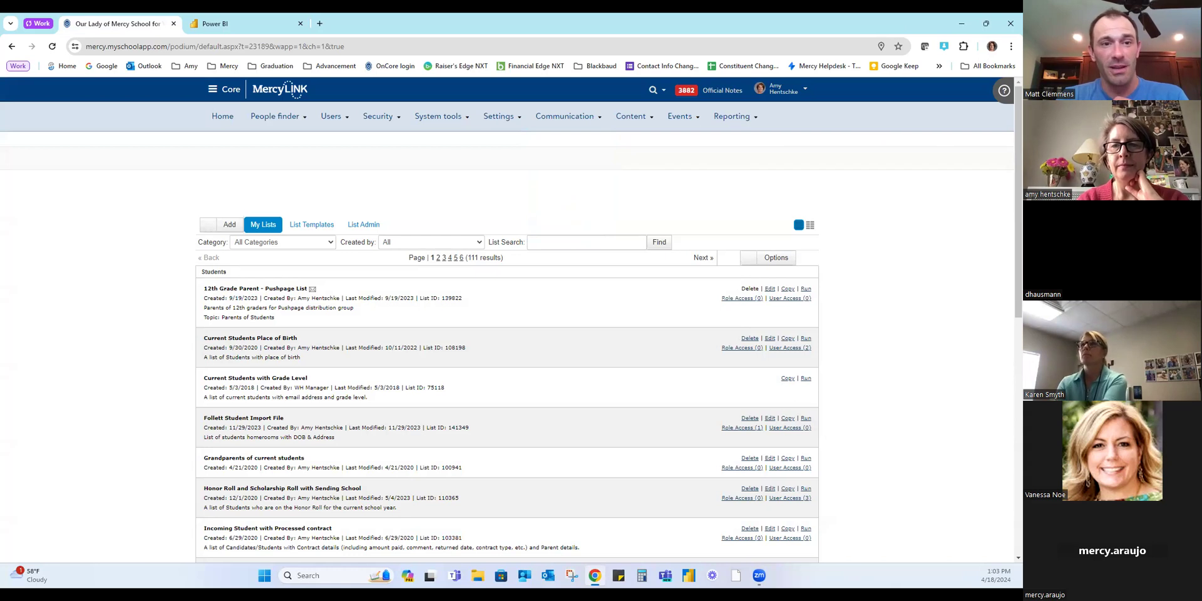
Step: Create a new advanced list and include the User Base object from Constituent Information in its query
left_click(207, 229)
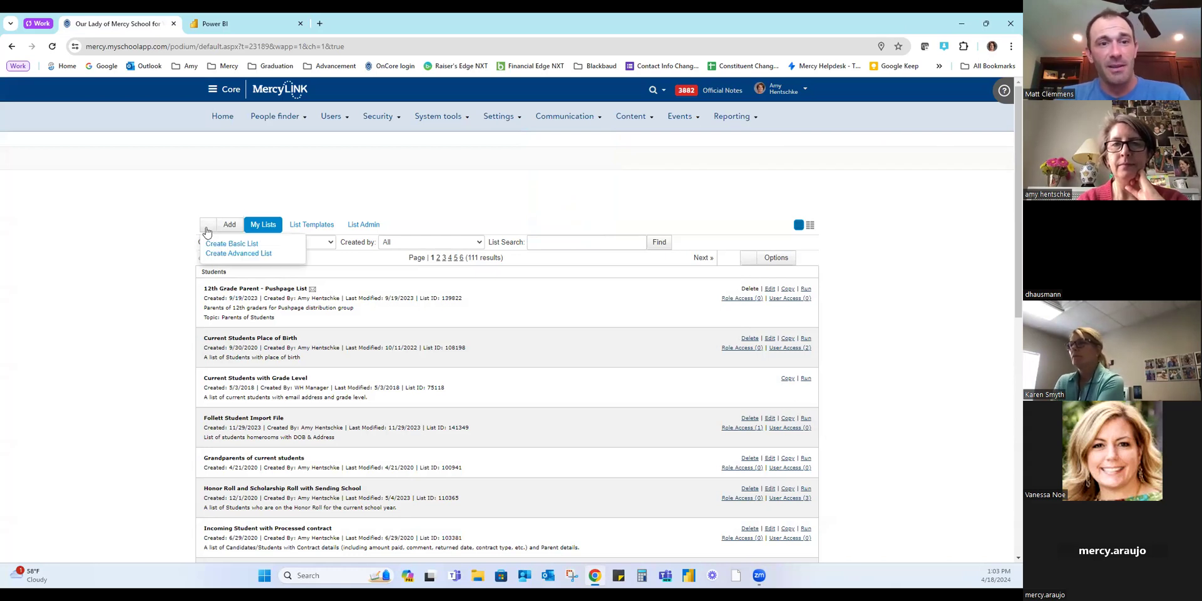
left_click(239, 254)
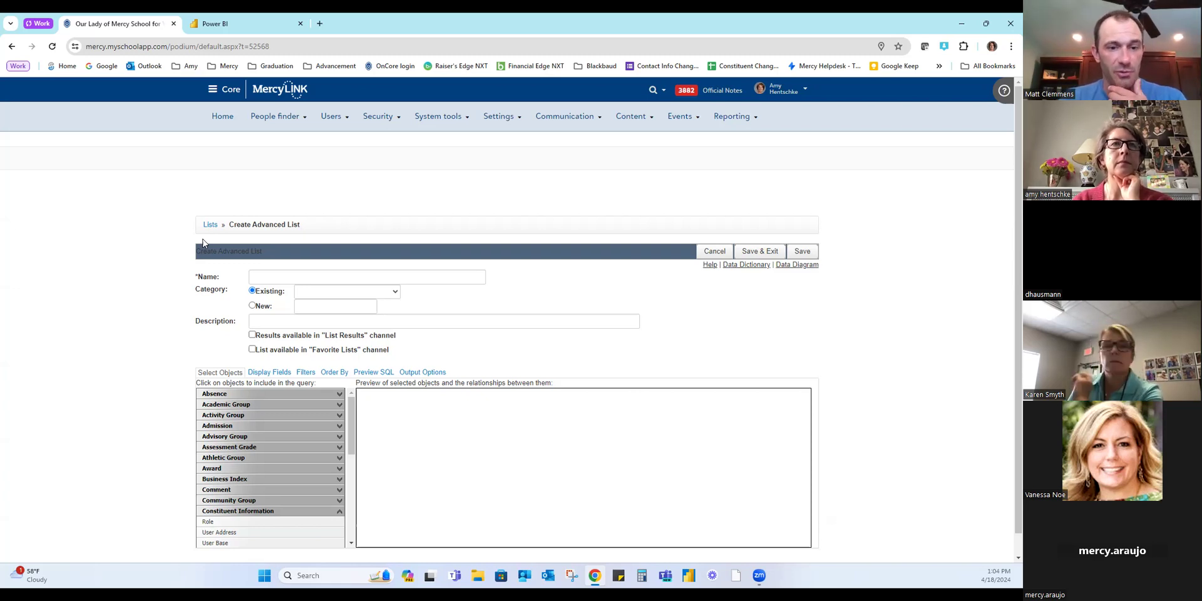
left_click(237, 543)
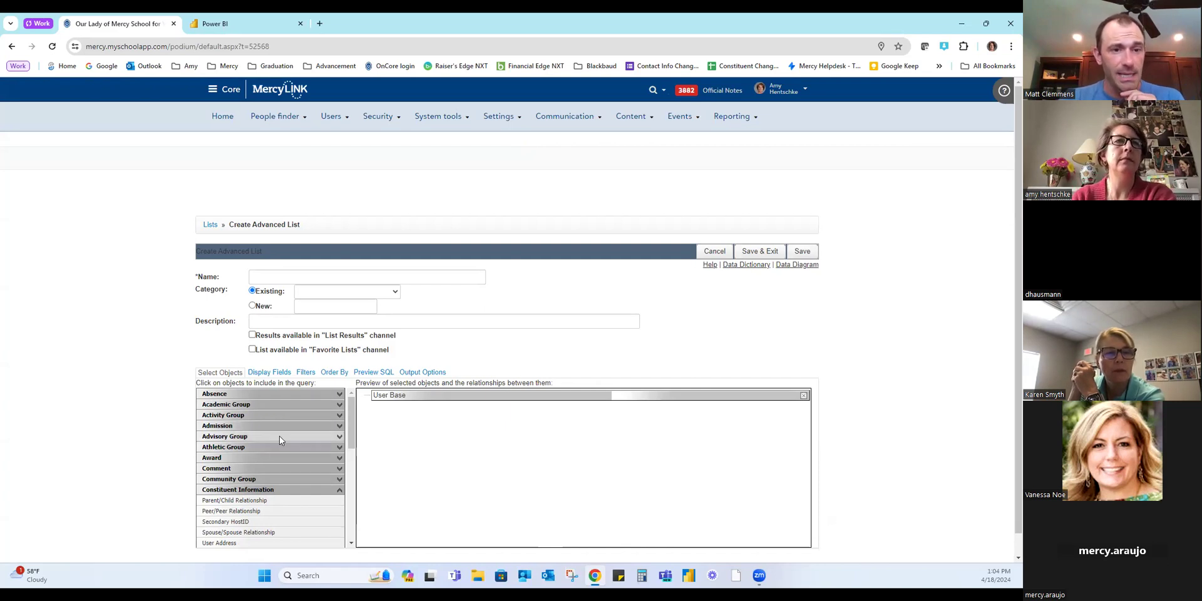
Step: Add the Academic Group objects Course Enrollment, Course Group and Course Base to the query beneath User Base
left_click(275, 404)
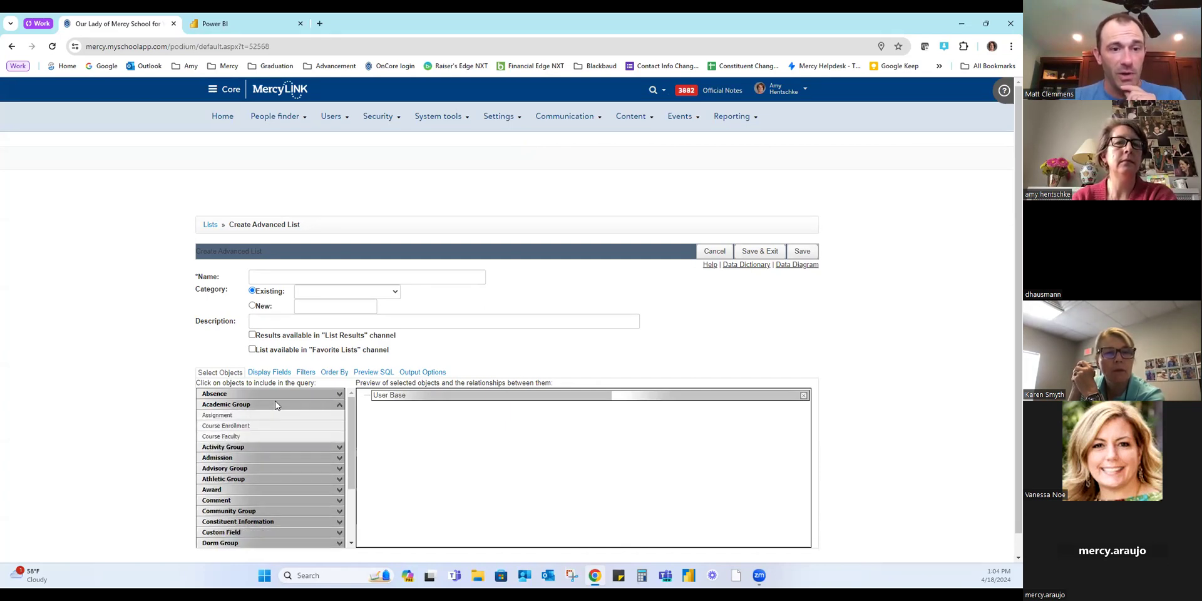
left_click(249, 427)
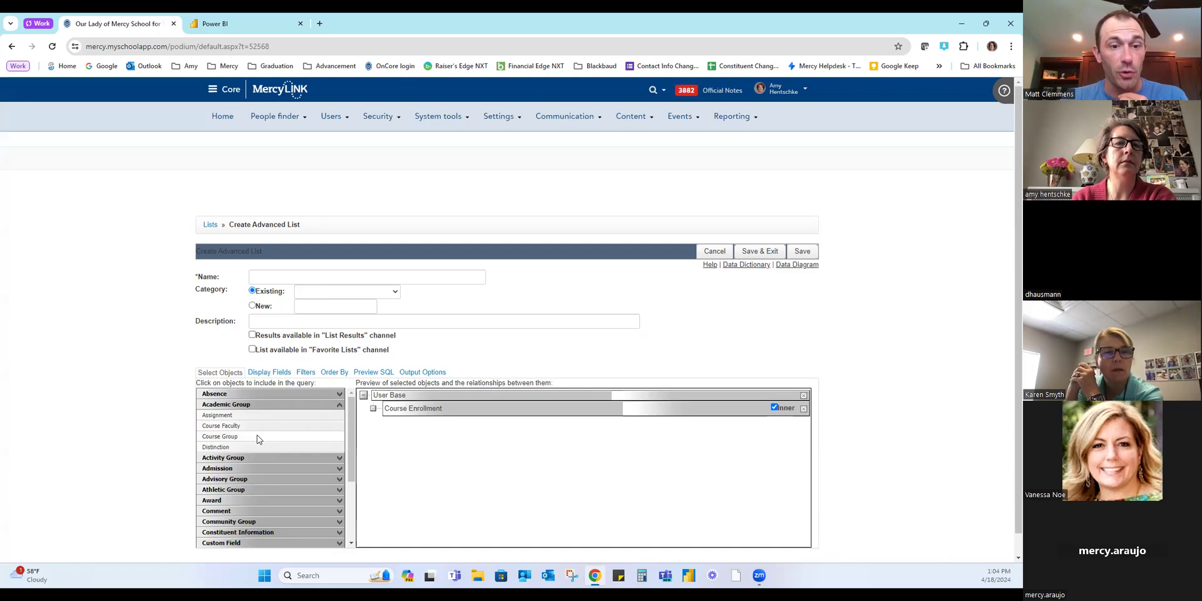
left_click(253, 435)
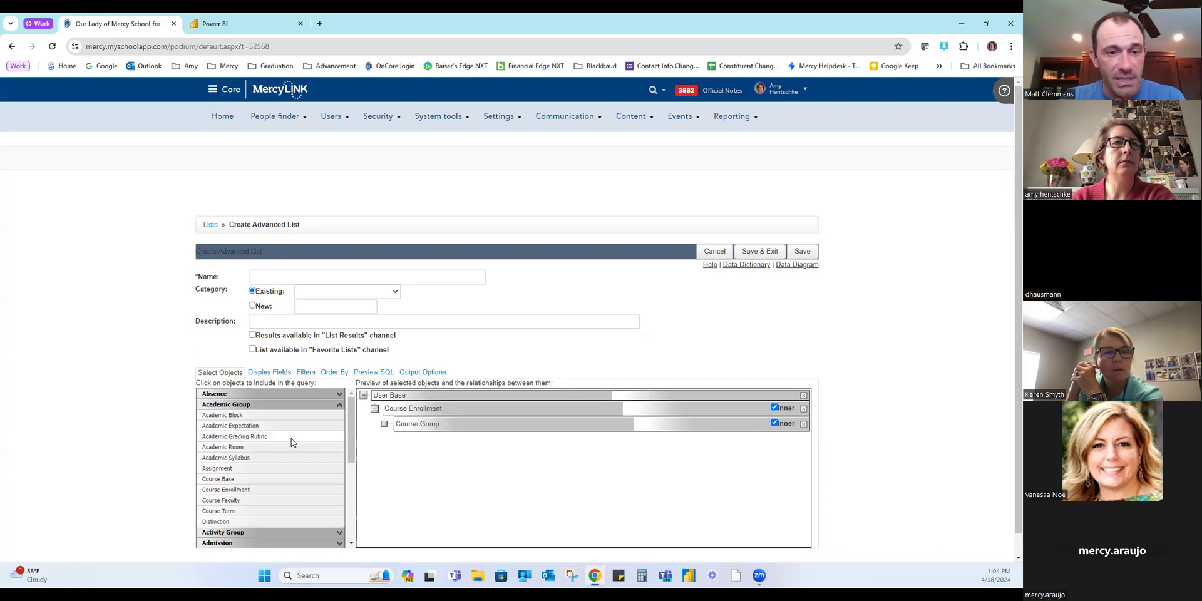
left_click(259, 479)
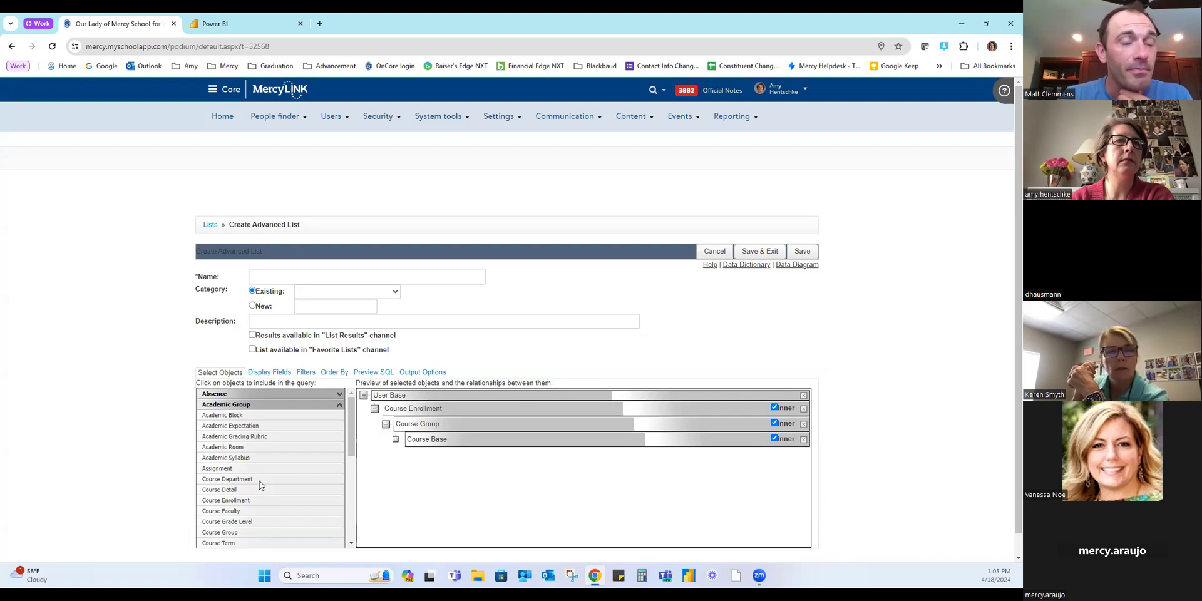
Step: Add the Course Faculty object, joined on Course Group.Group ID = Course Faculty.Group ID
left_click(244, 512)
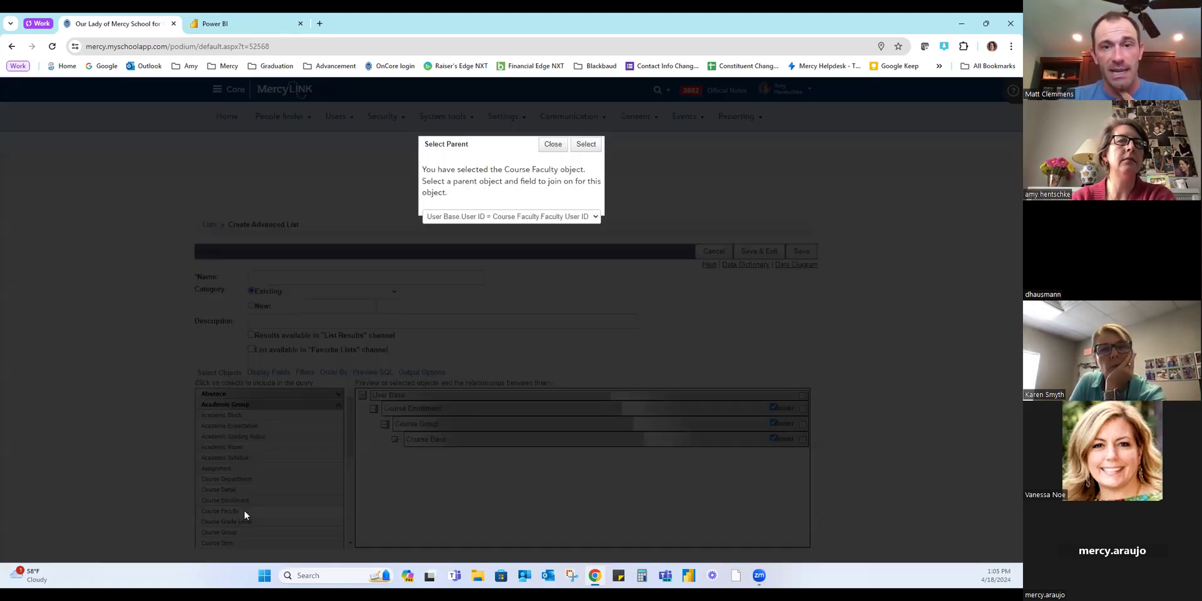
left_click(559, 216)
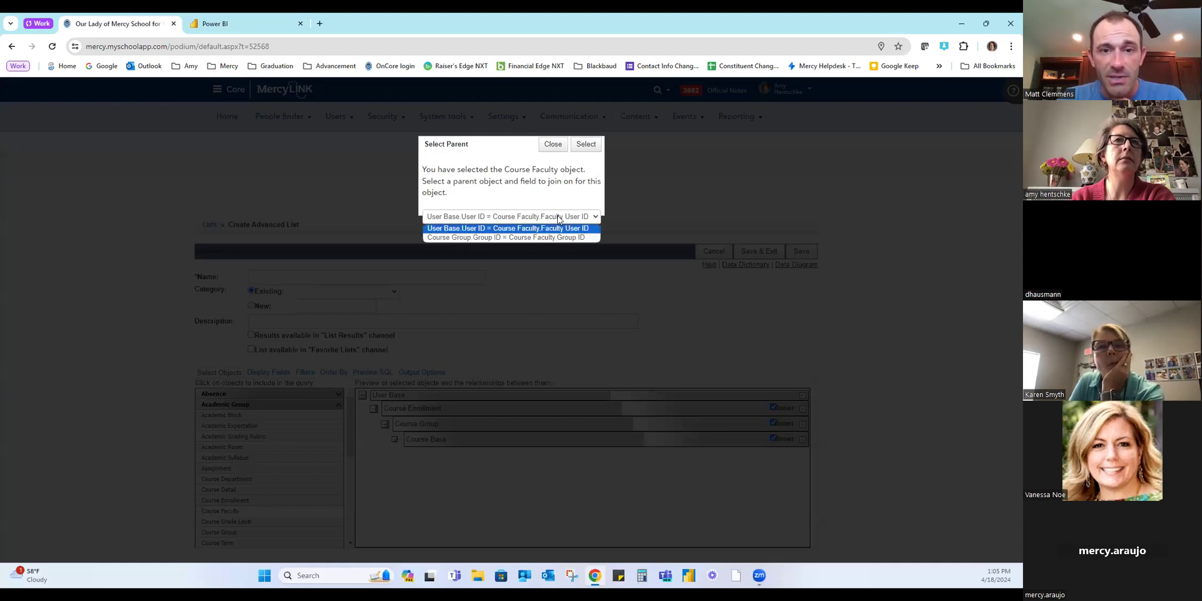
left_click(551, 236)
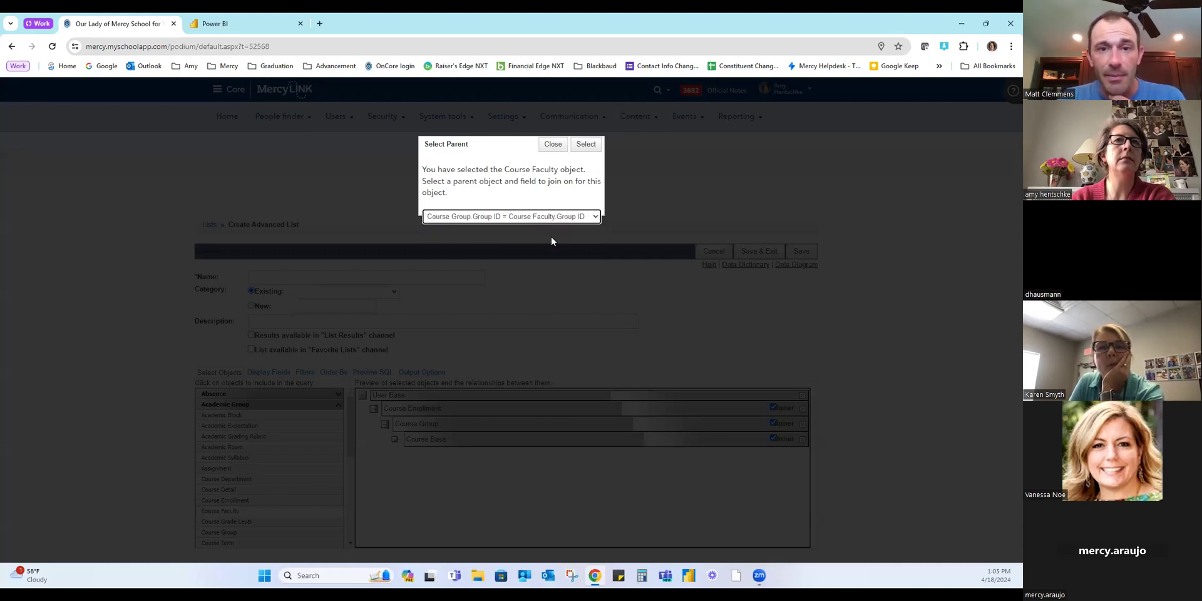
left_click(589, 144)
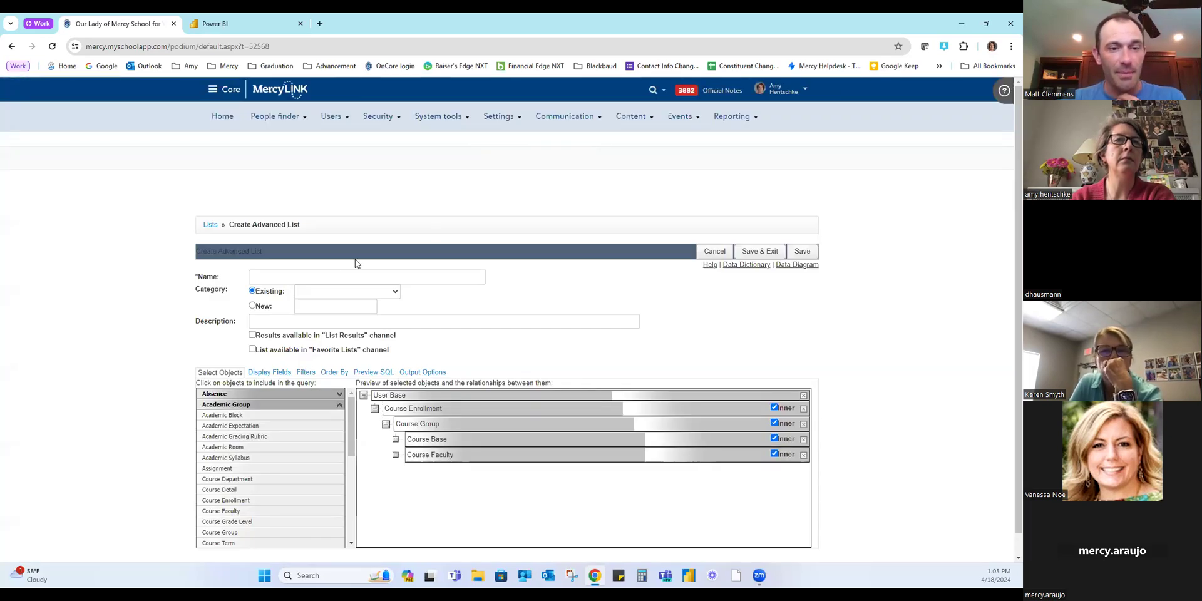
Step: Add a second User Base object from Constituent Information, joined on Course Faculty.Faculty User ID = User Base.User ID
left_click(340, 404)
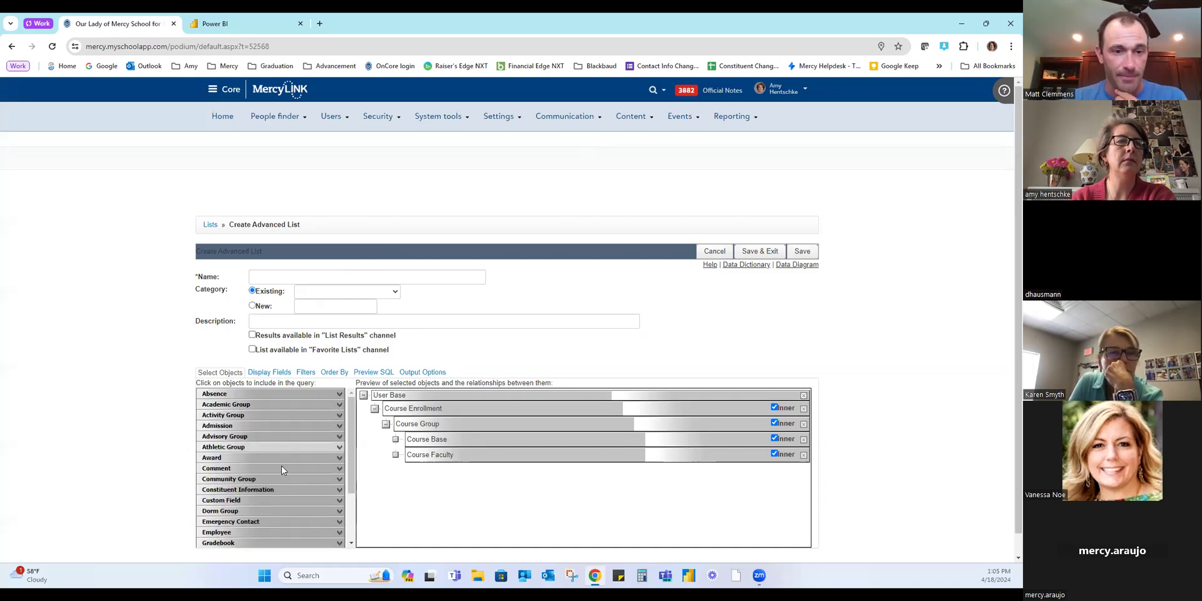
left_click(280, 489)
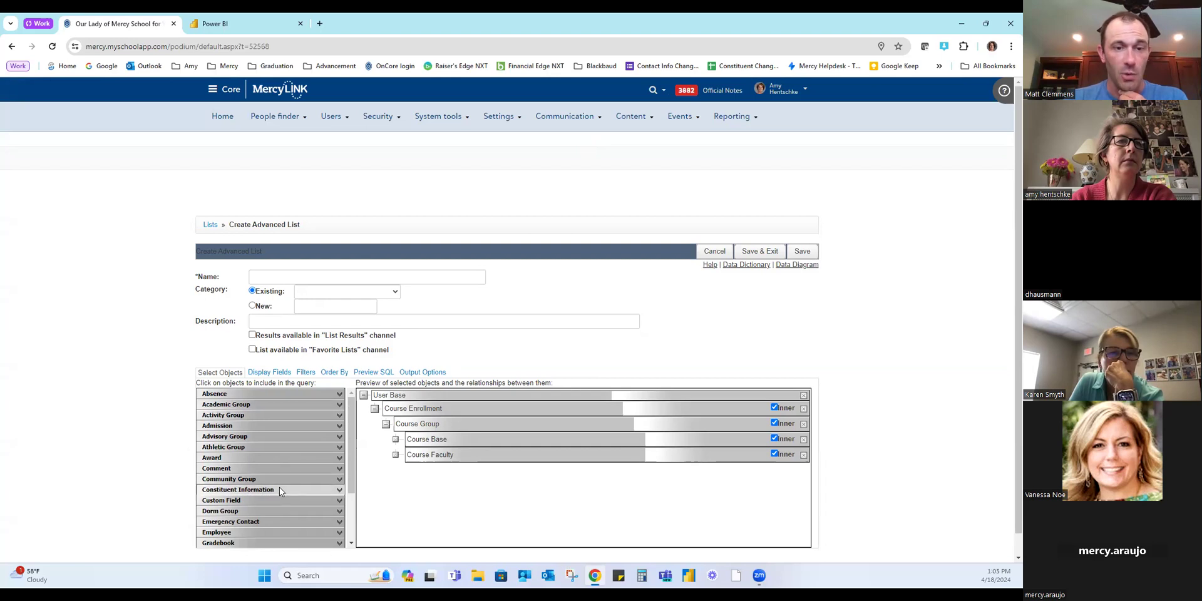
scroll(275, 494, "down", 1)
scroll(273, 499, "down", 3)
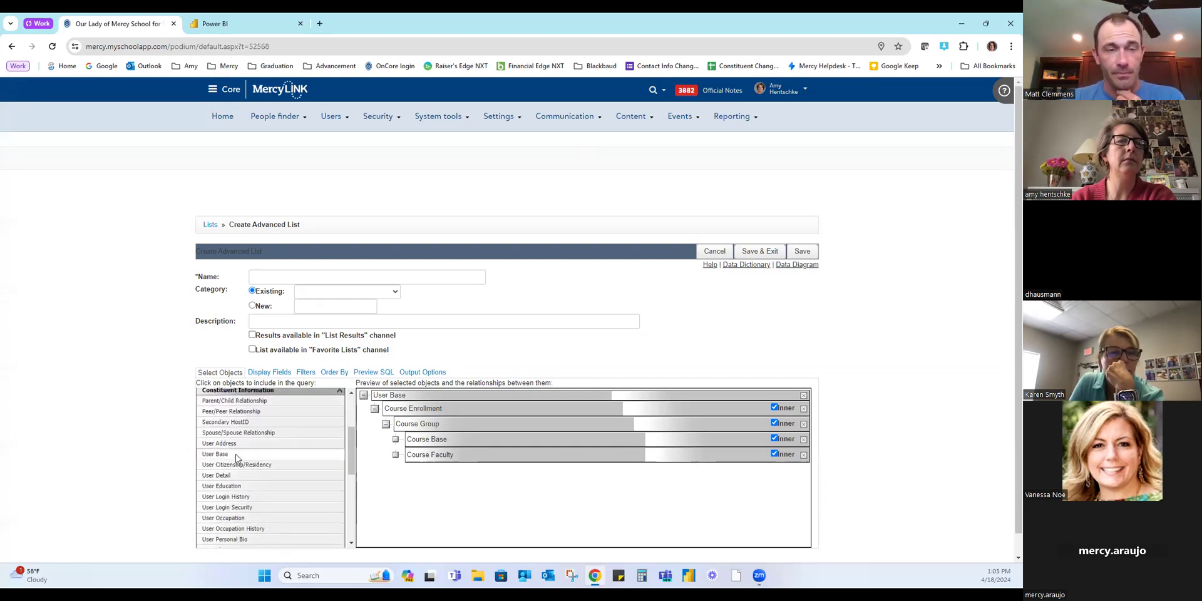
left_click(215, 454)
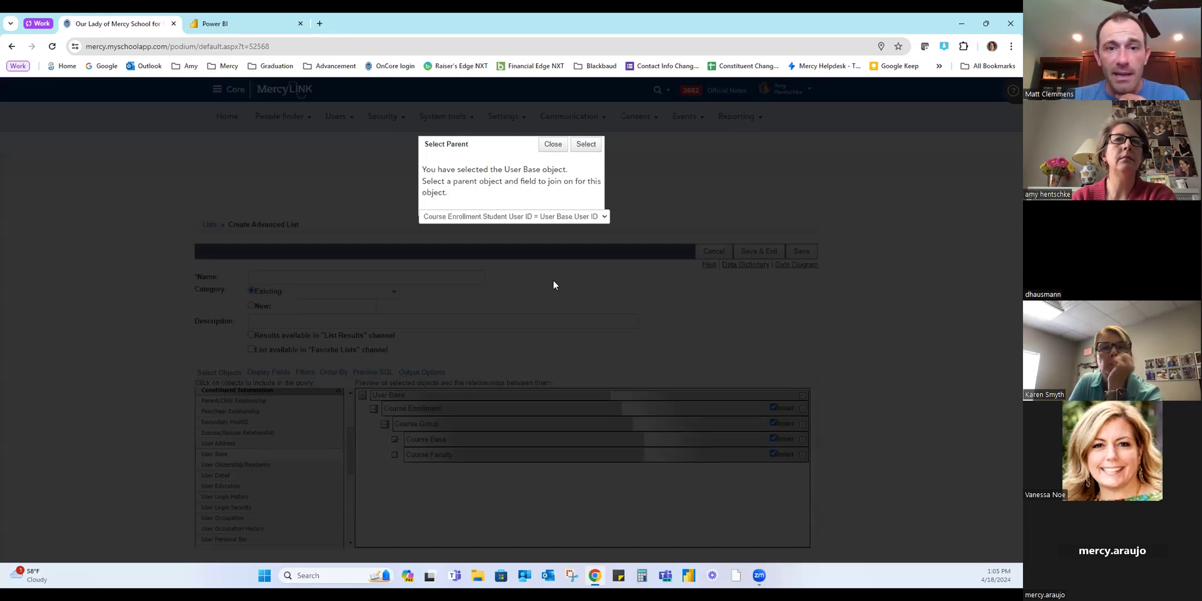
left_click(553, 216)
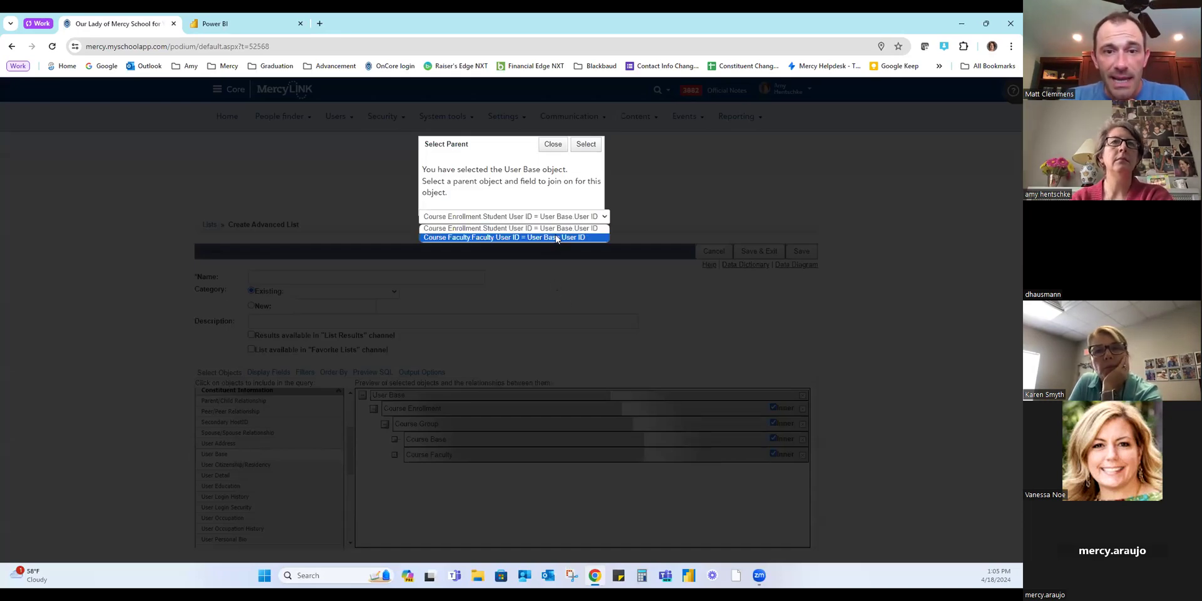
left_click(555, 237)
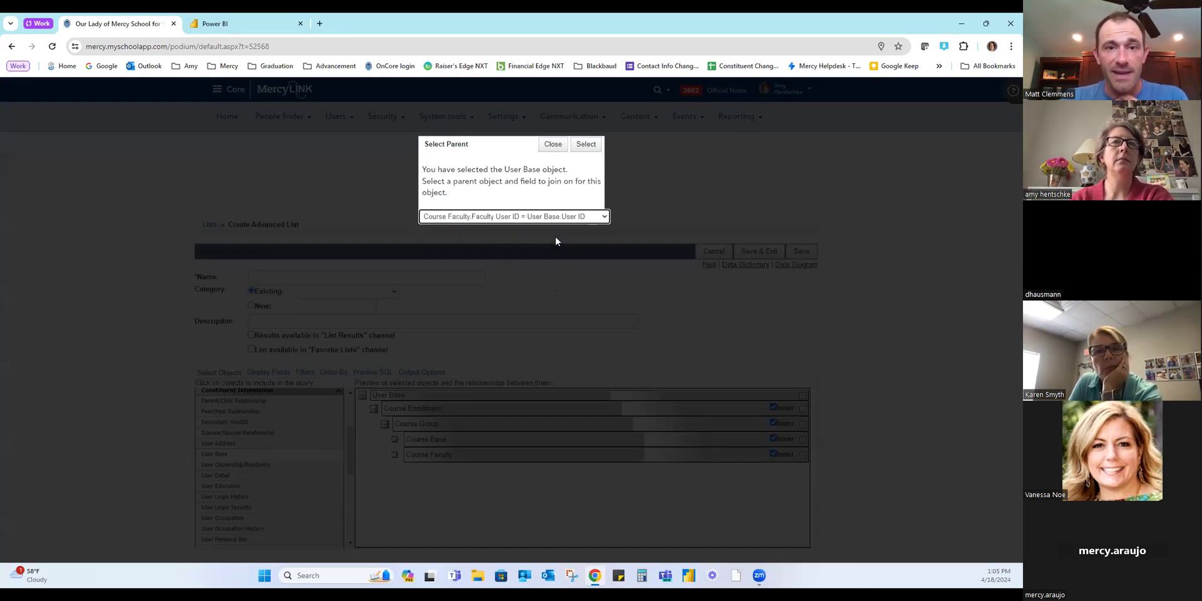
left_click(589, 144)
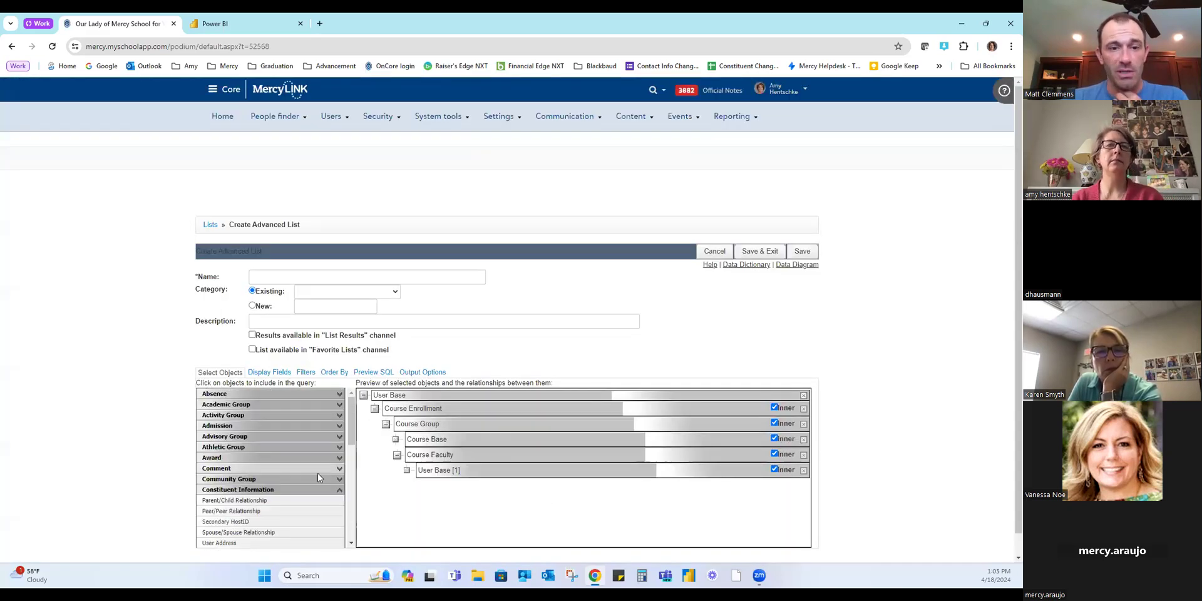
Step: Add the Enrollment Grade object from the Grading category to the query
left_click(339, 490)
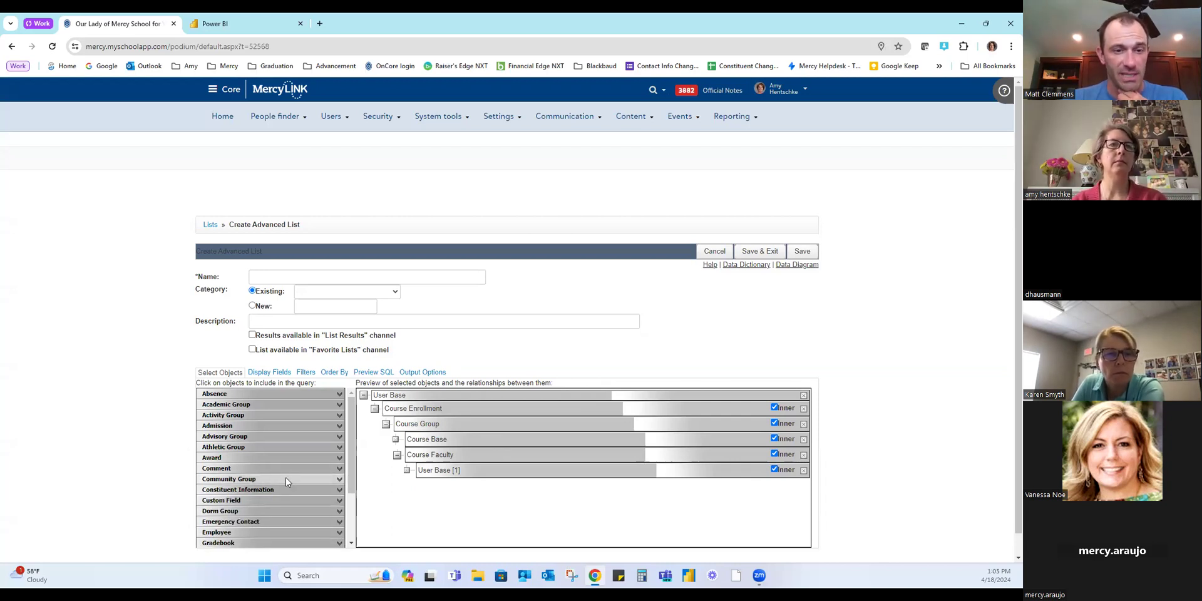
scroll(286, 477, "down", 2)
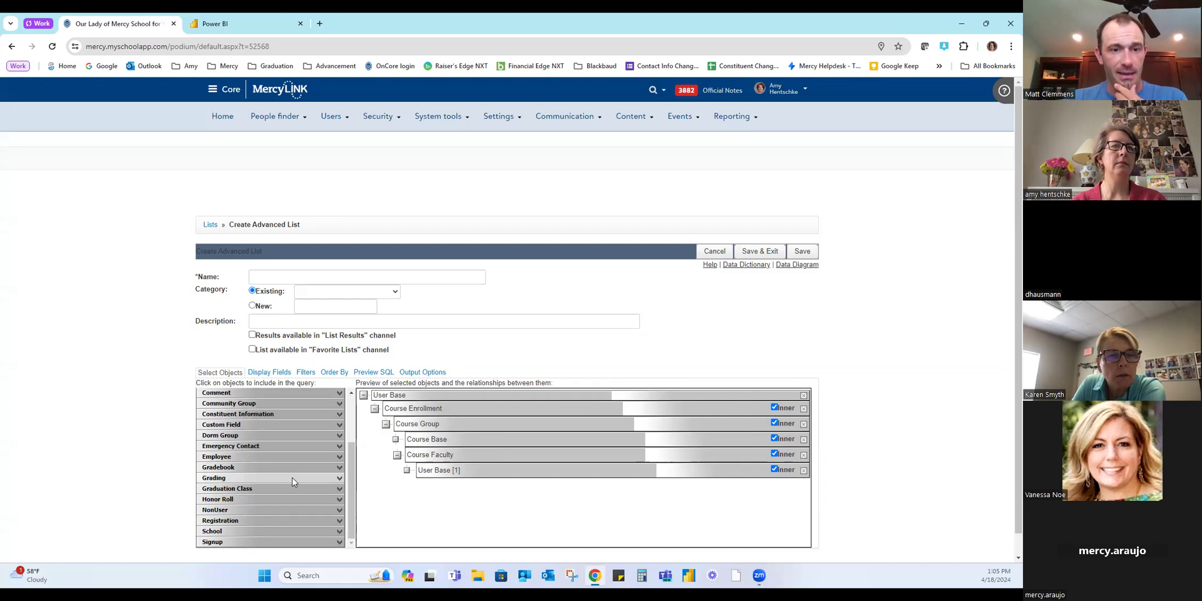
left_click(294, 479)
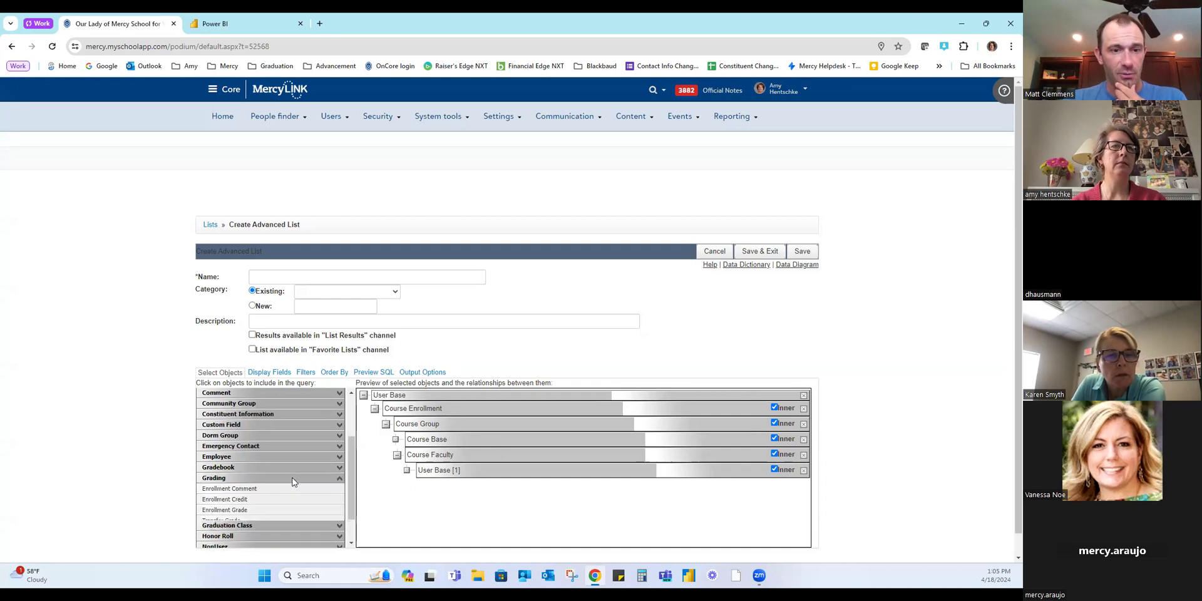
left_click(249, 511)
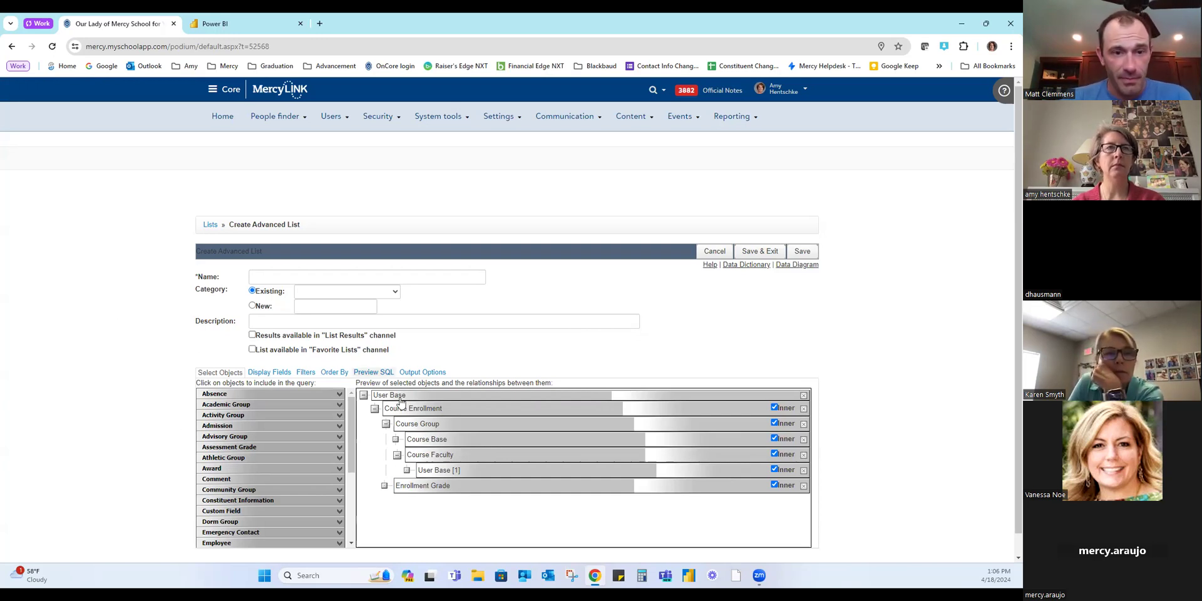
Step: Add a global filter limiting Enrollment Grade.School Year to any of 2023 - 2024
left_click(306, 373)
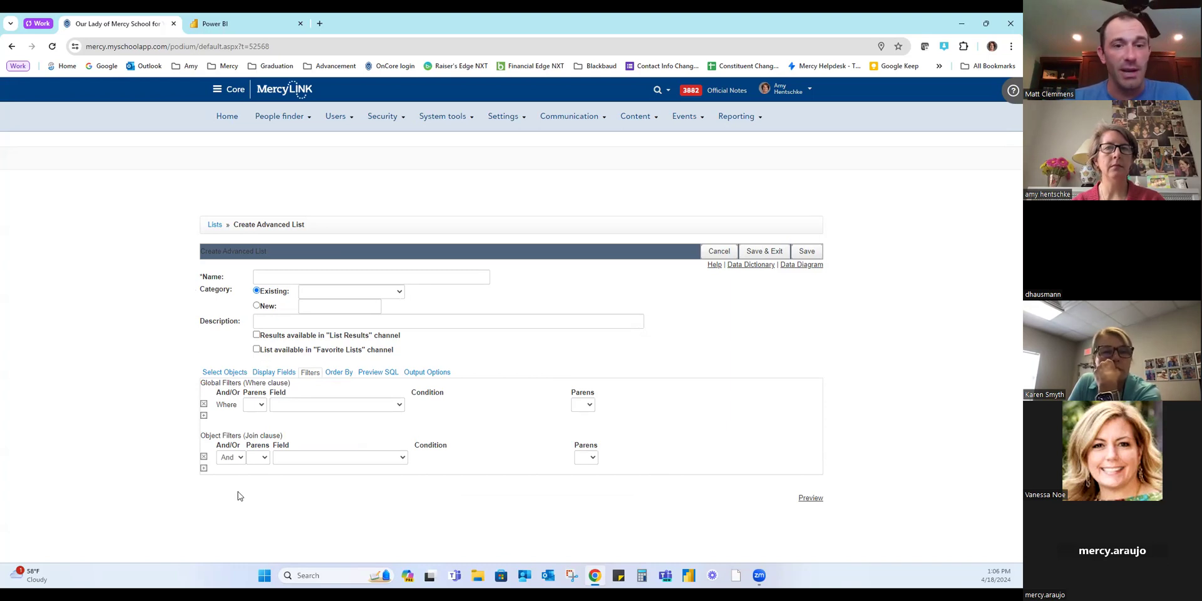
left_click(374, 405)
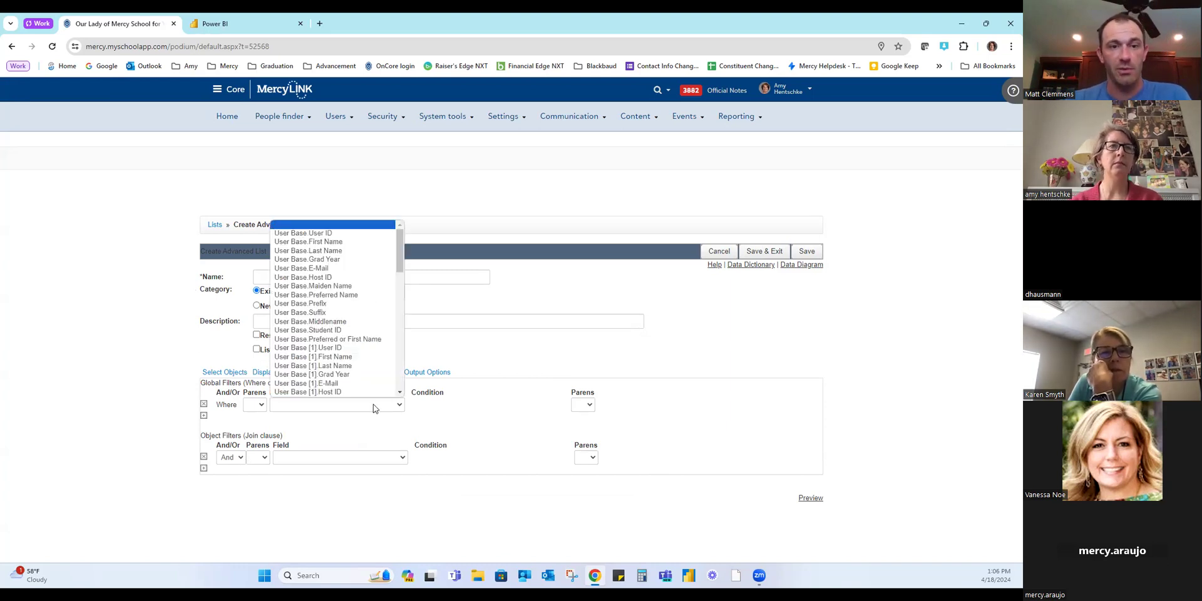
scroll(371, 336, "down", 5)
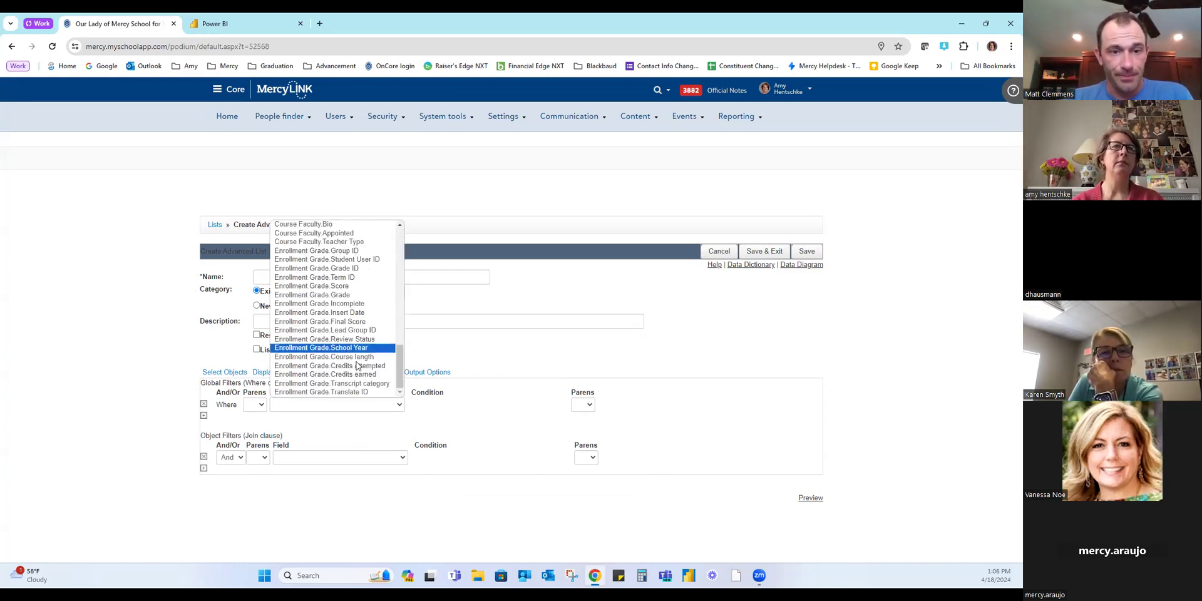
left_click(354, 348)
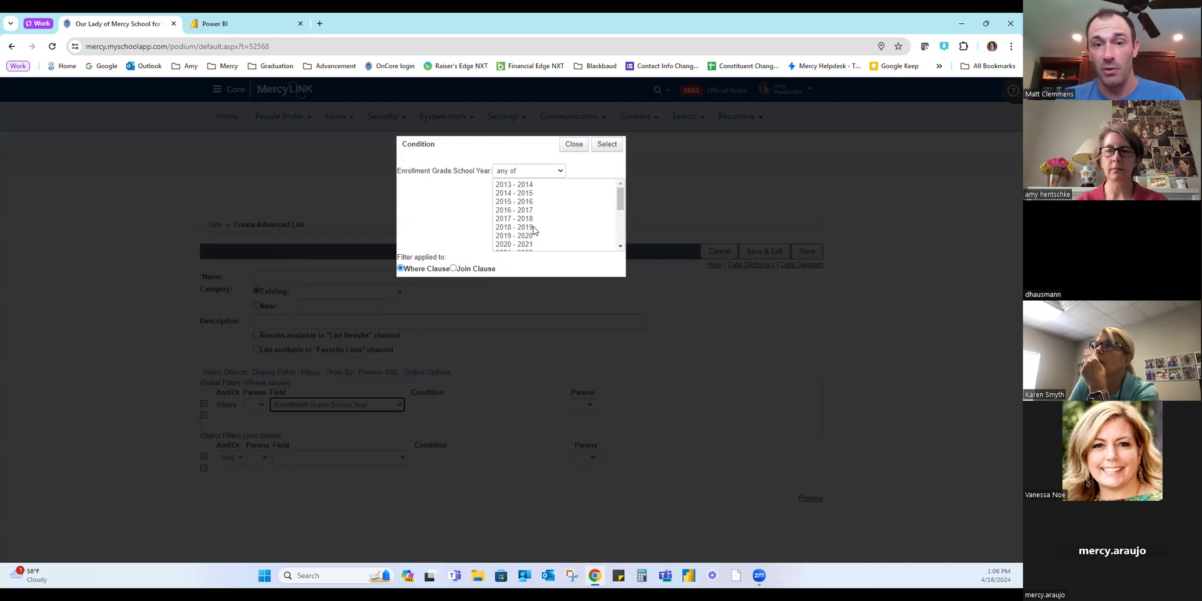
scroll(524, 219, "down", 3)
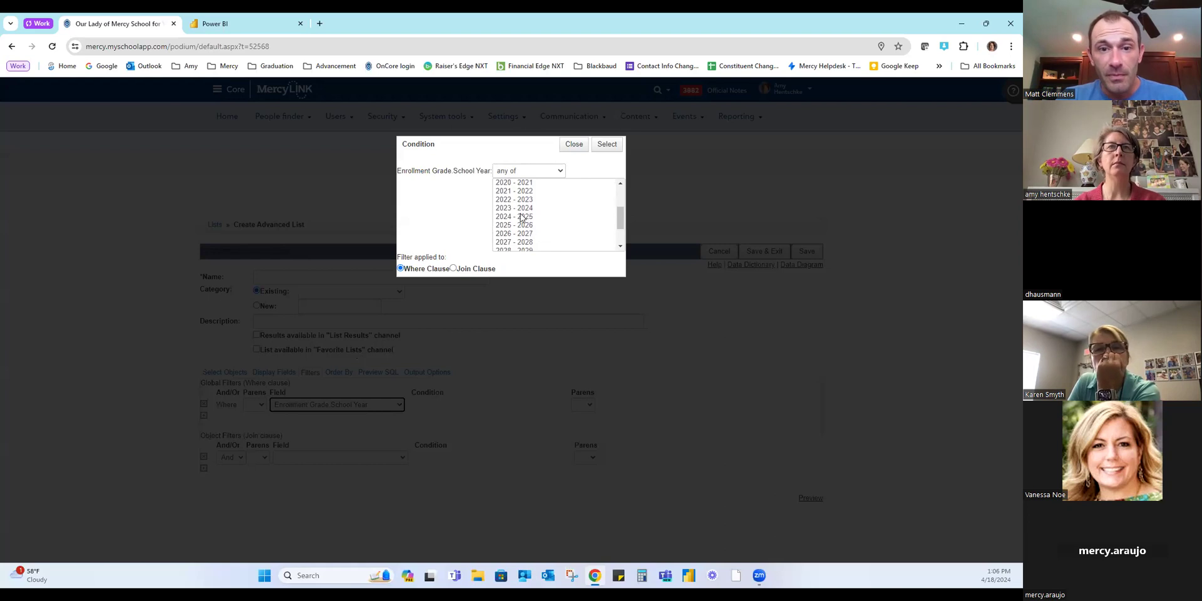
left_click(515, 207)
left_click(610, 149)
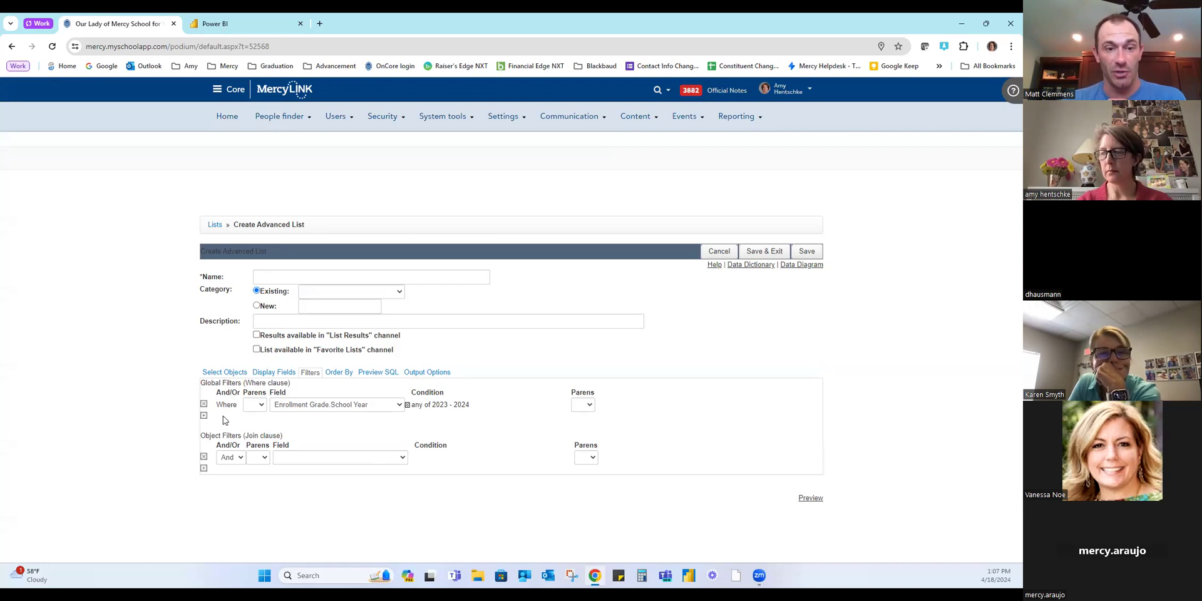
Step: Add a second global filter requiring Course Faculty.Head to be True, applied to the Where clause
left_click(203, 415)
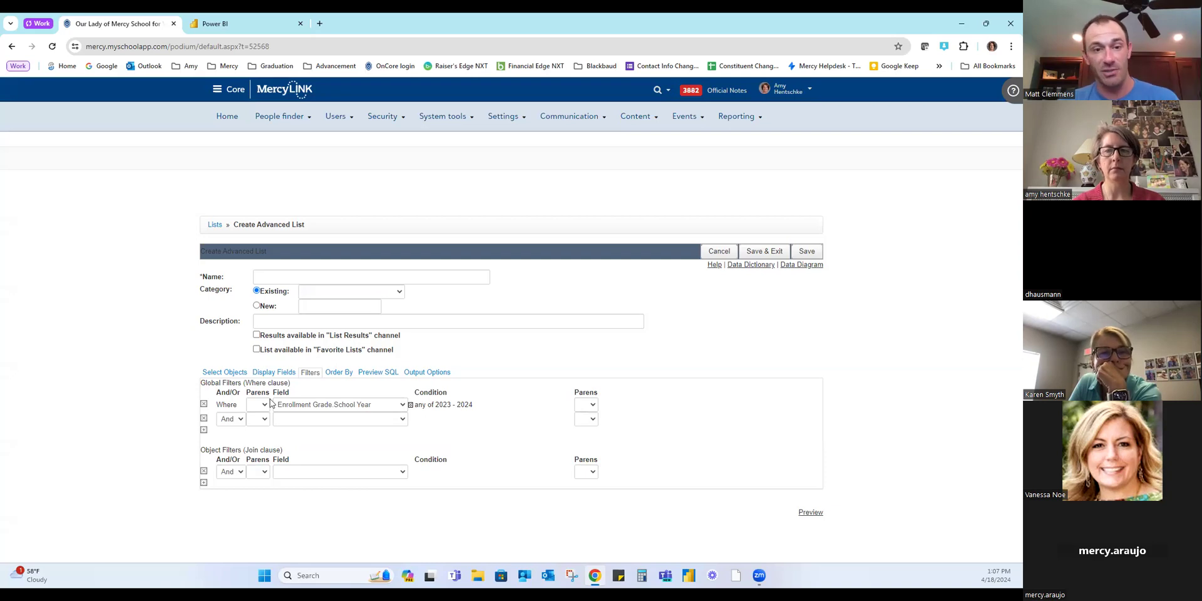
left_click(361, 420)
scroll(369, 346, "down", 10)
scroll(369, 346, "down", 3)
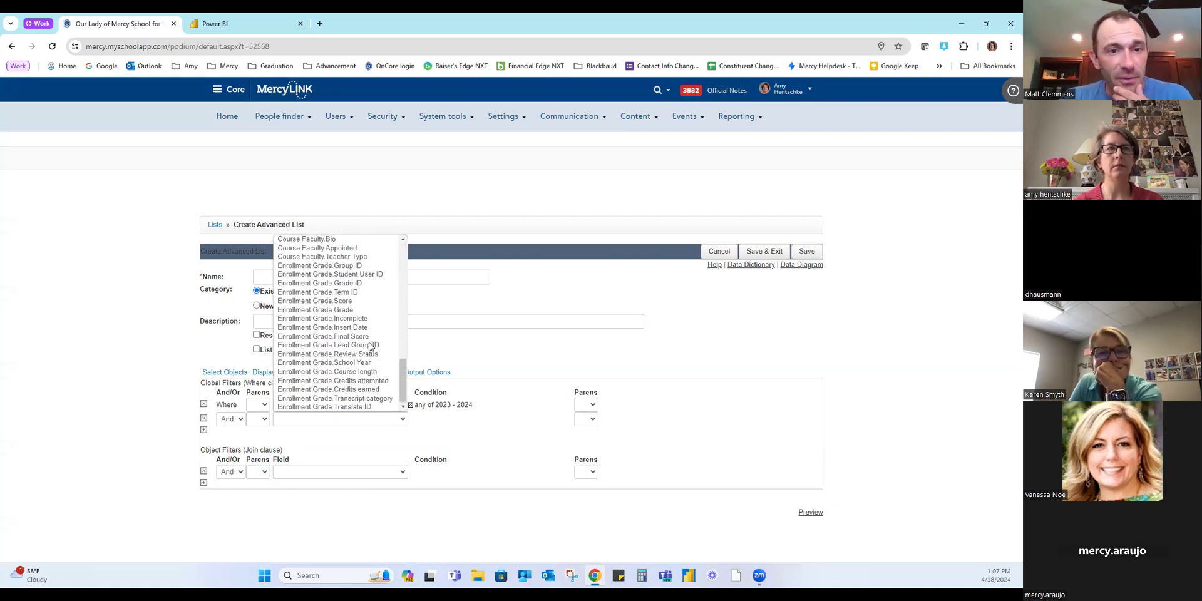
scroll(369, 346, "up", 6)
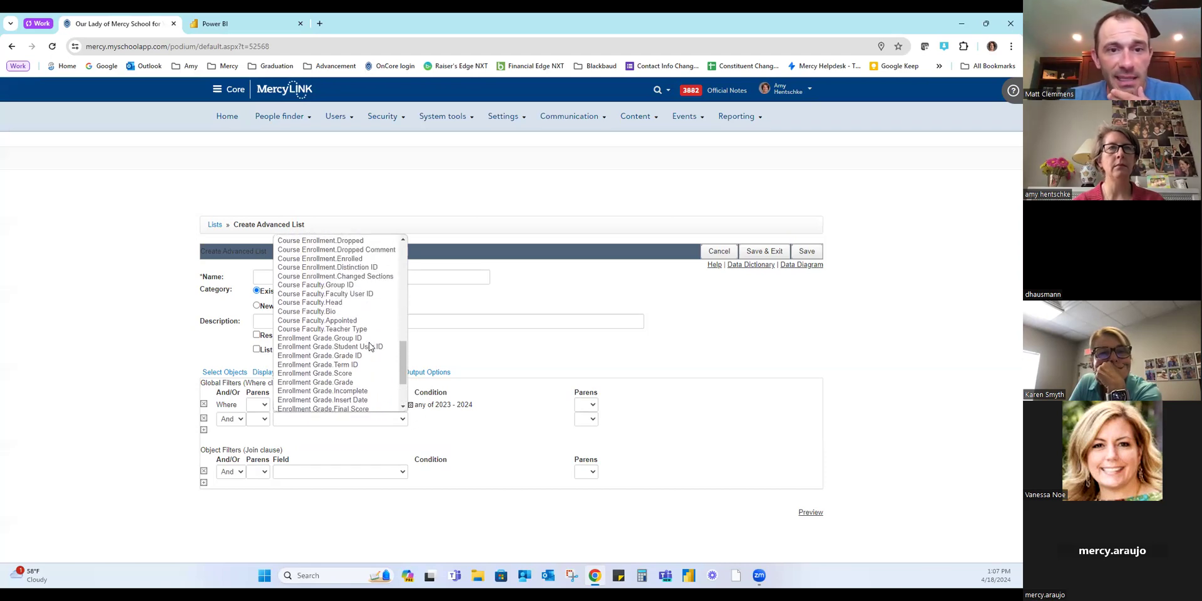
scroll(369, 346, "down", 2)
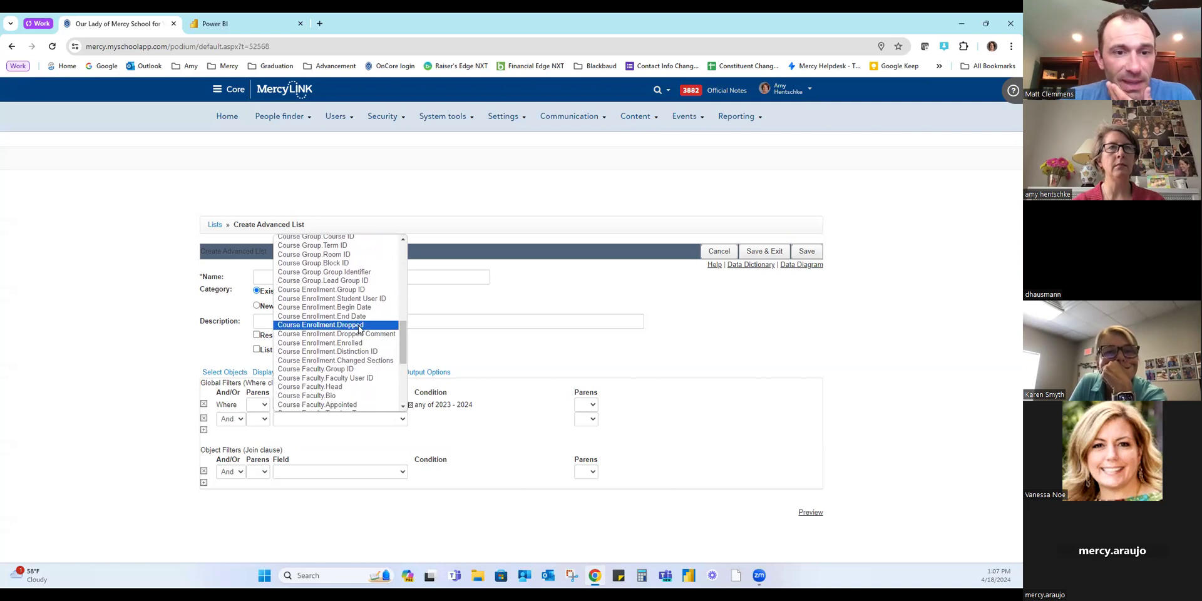
left_click(329, 387)
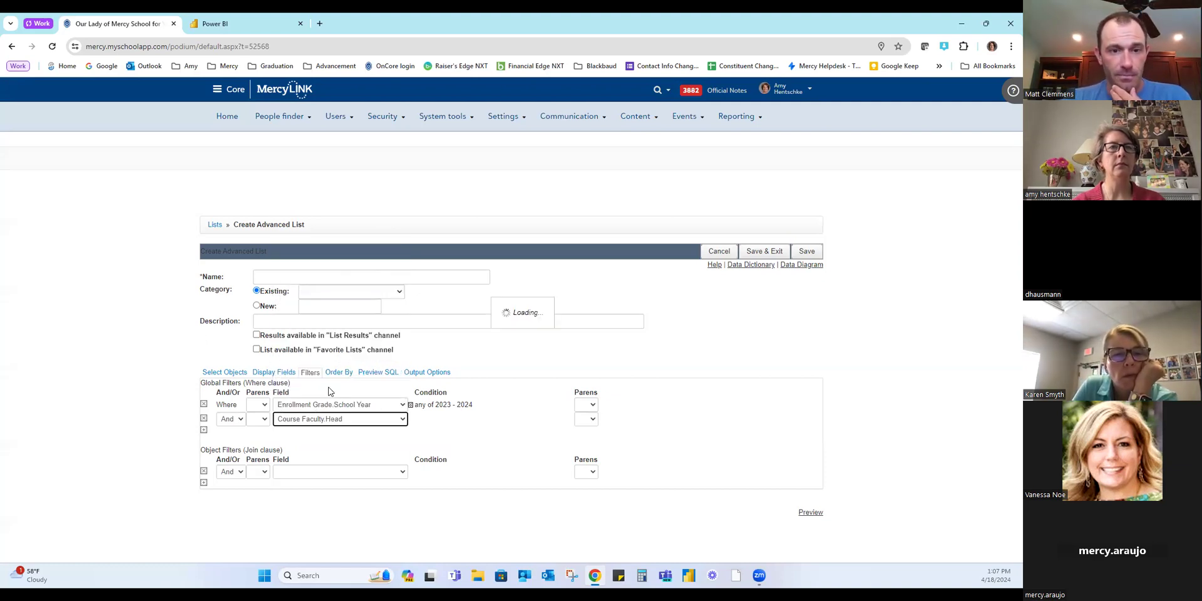
left_click(544, 182)
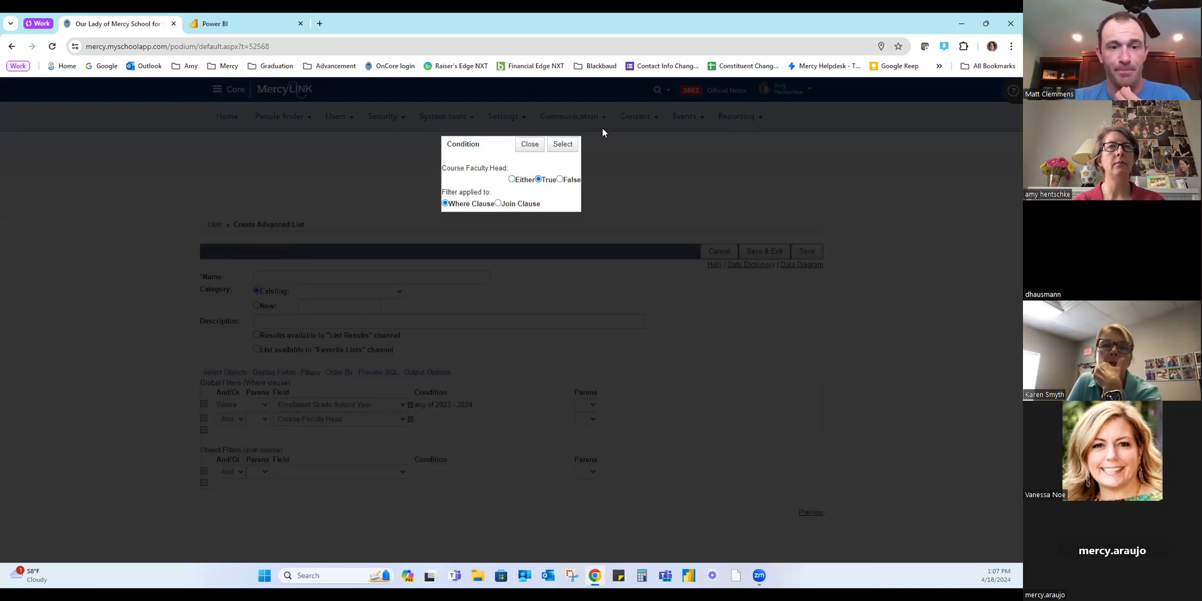
left_click(563, 145)
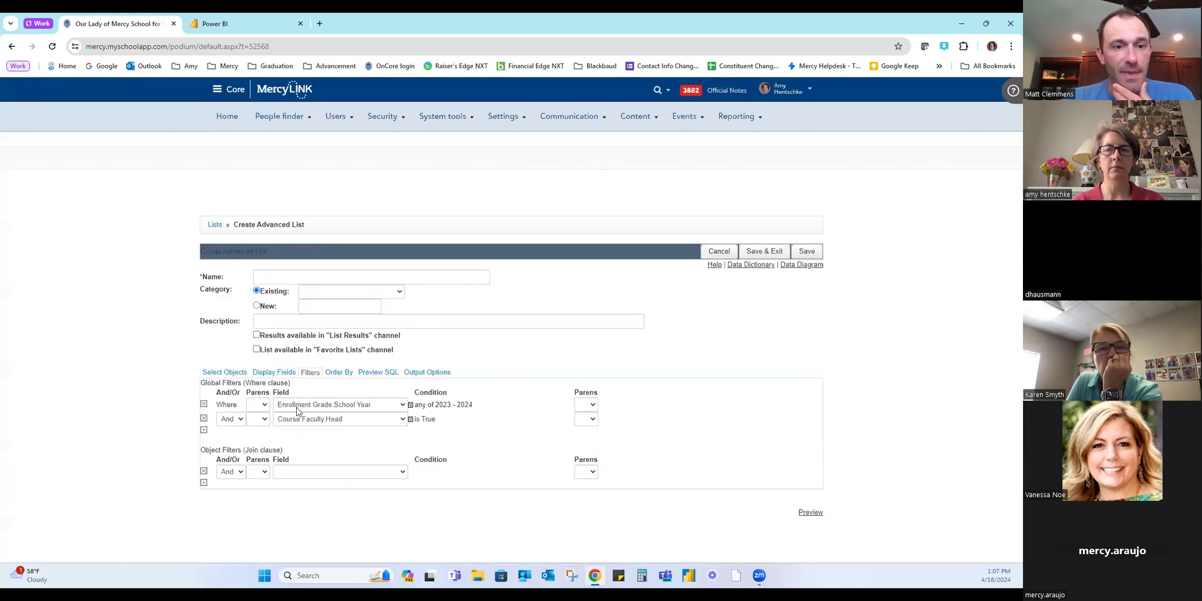
Step: Add a third global filter requiring Course Enrollment.Dropped to be equal to 0, applied to the Where clause
left_click(204, 431)
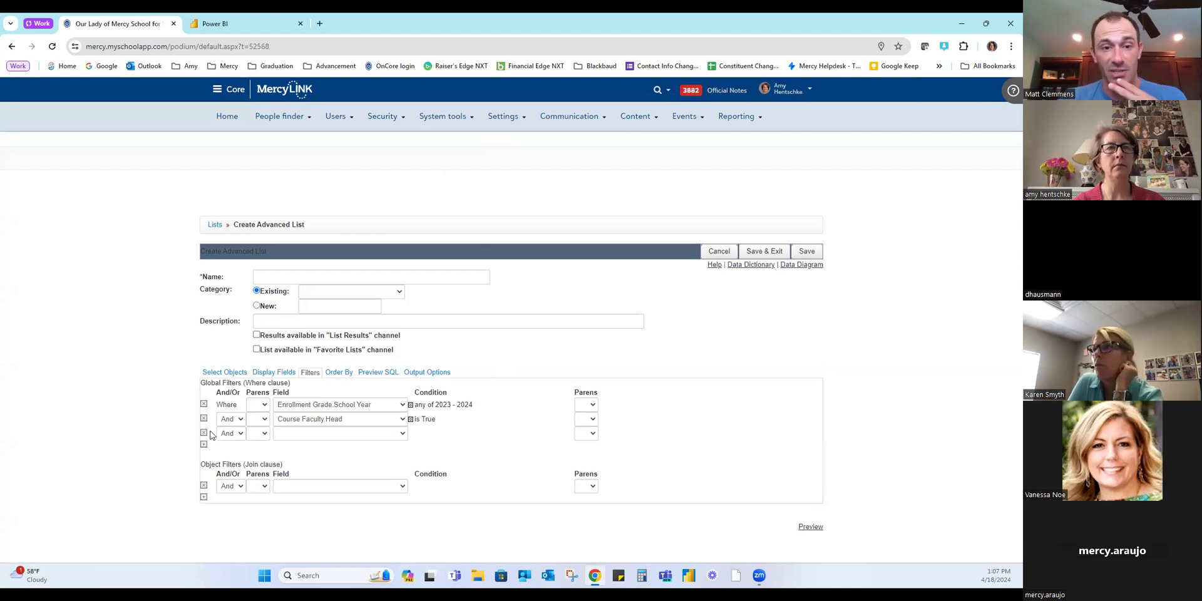
left_click(392, 434)
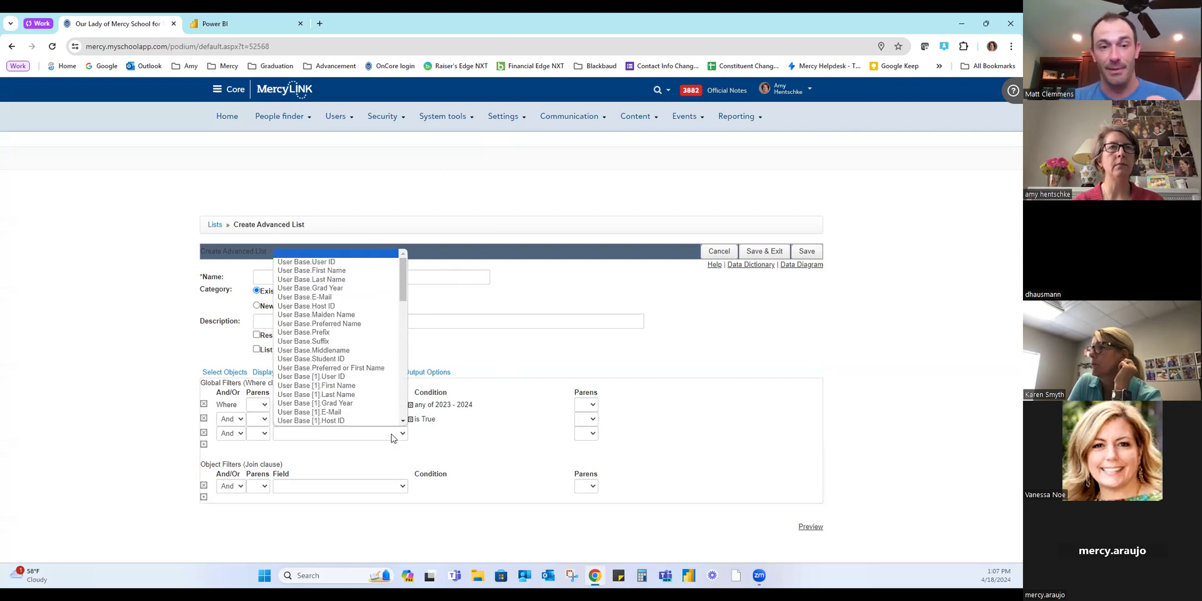
scroll(370, 357, "down", 10)
scroll(370, 361, "down", 1)
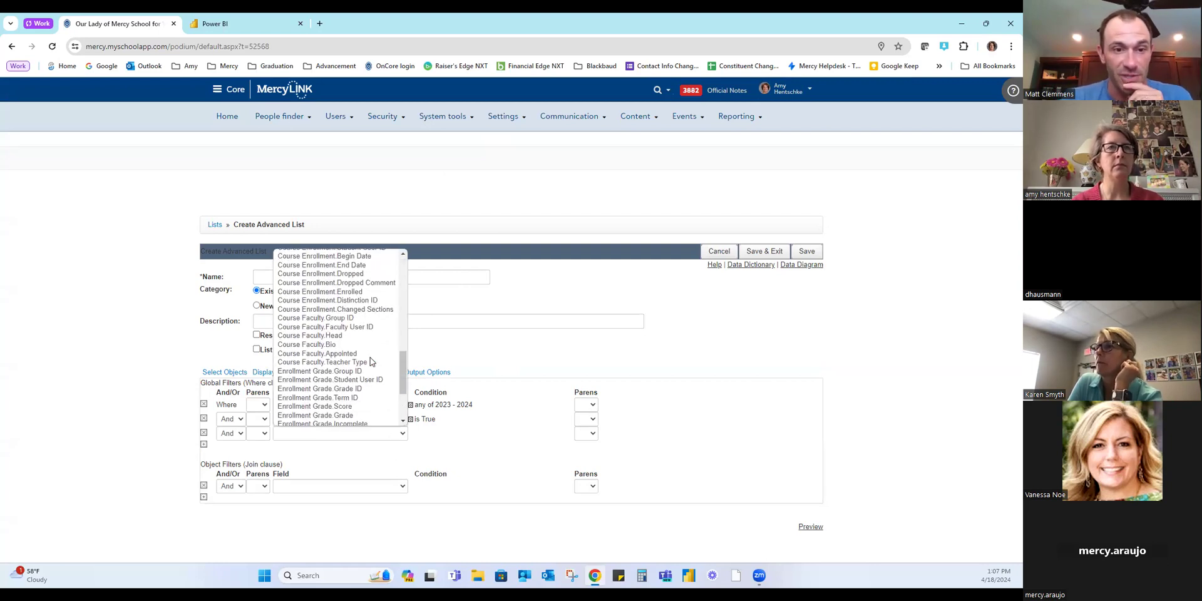
left_click(349, 273)
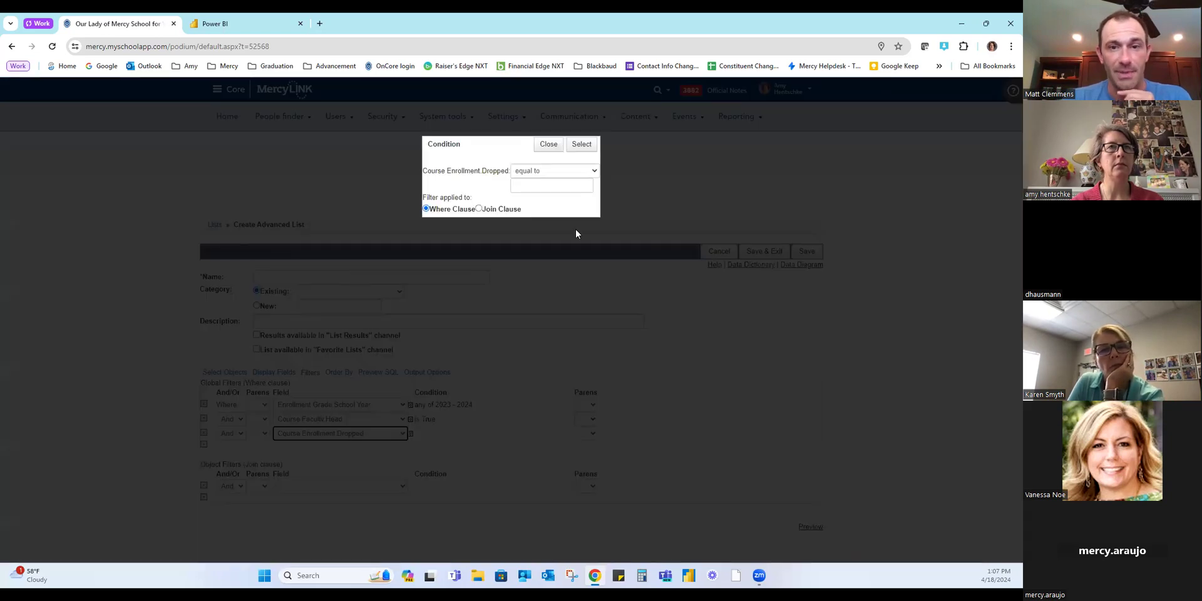
left_click(550, 182)
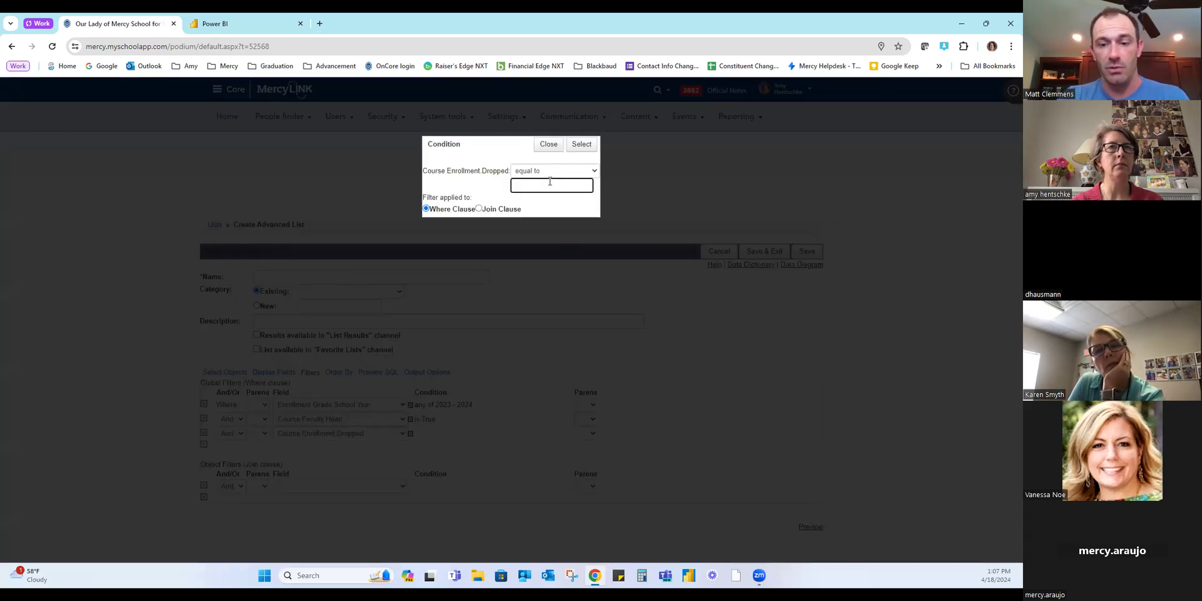
type("0")
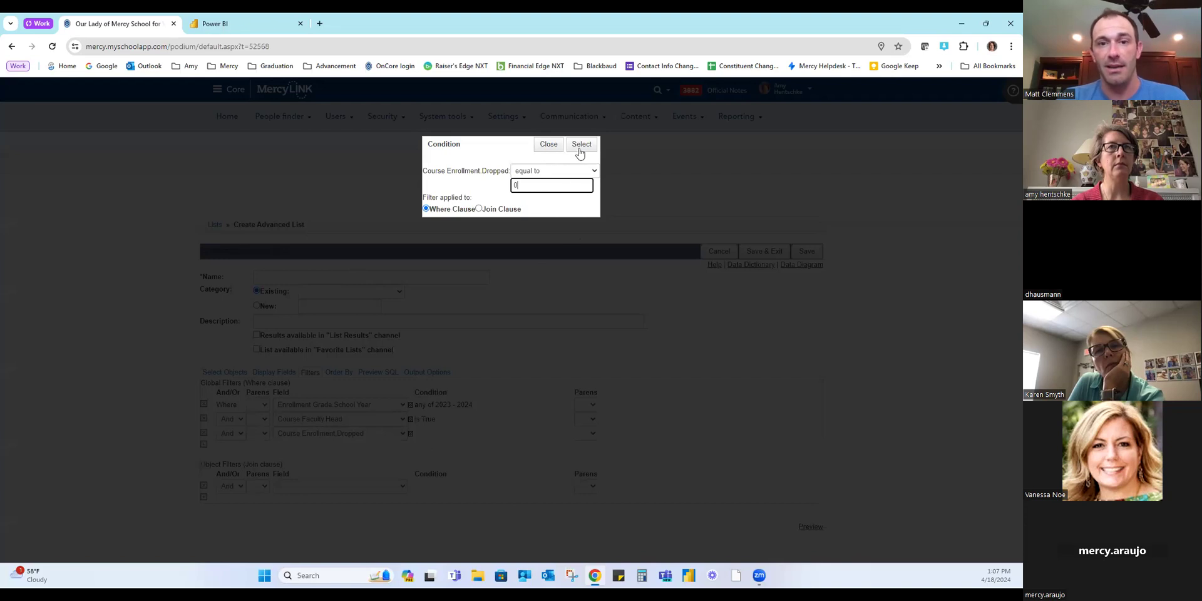
left_click(581, 144)
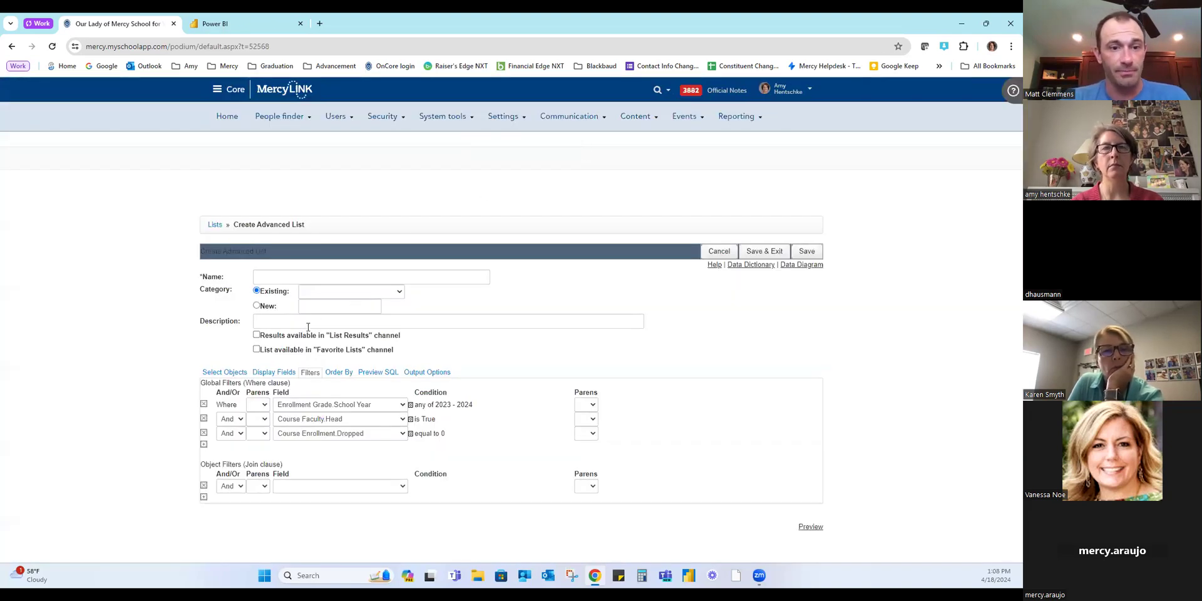
Step: Review the list's display fields and filters, and examine the available query objects, including those in the School category
left_click(273, 372)
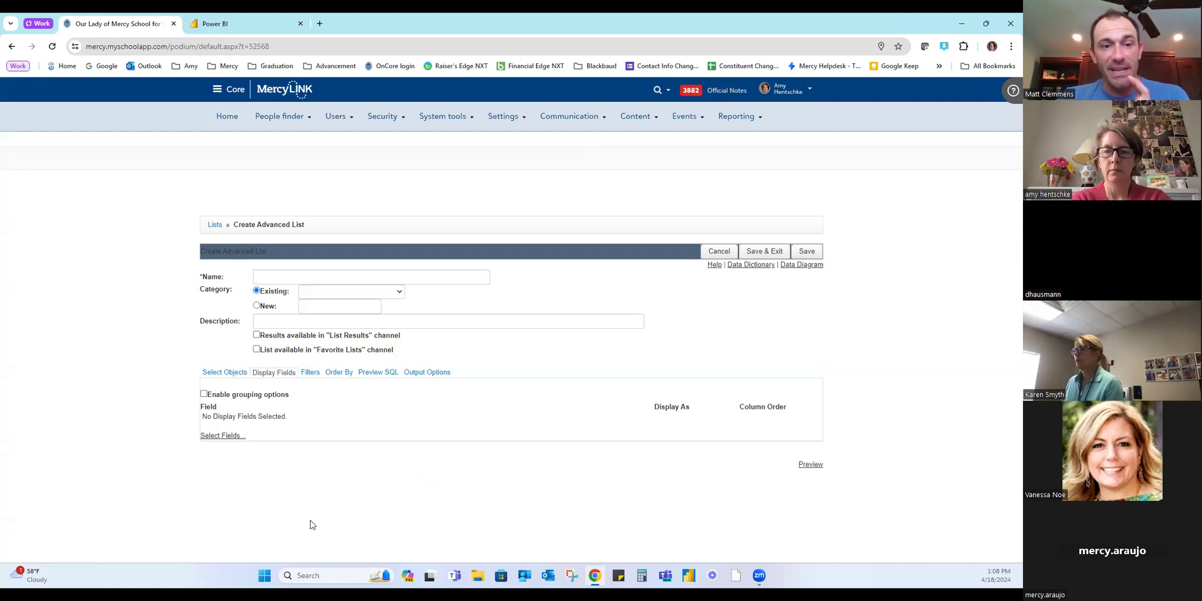
left_click(310, 373)
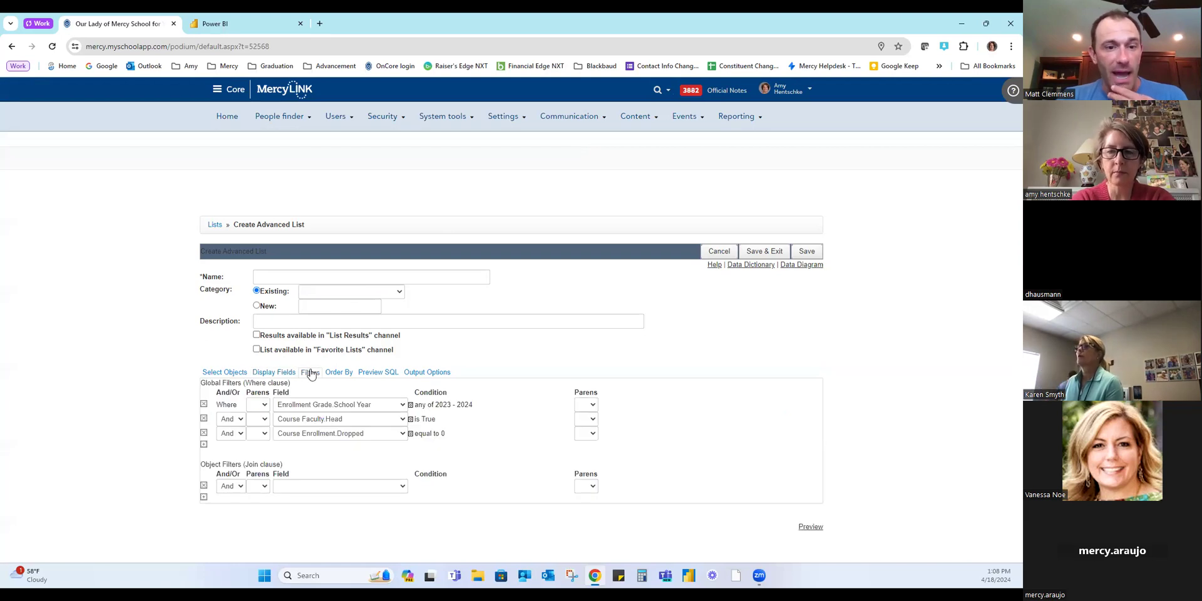
left_click(224, 373)
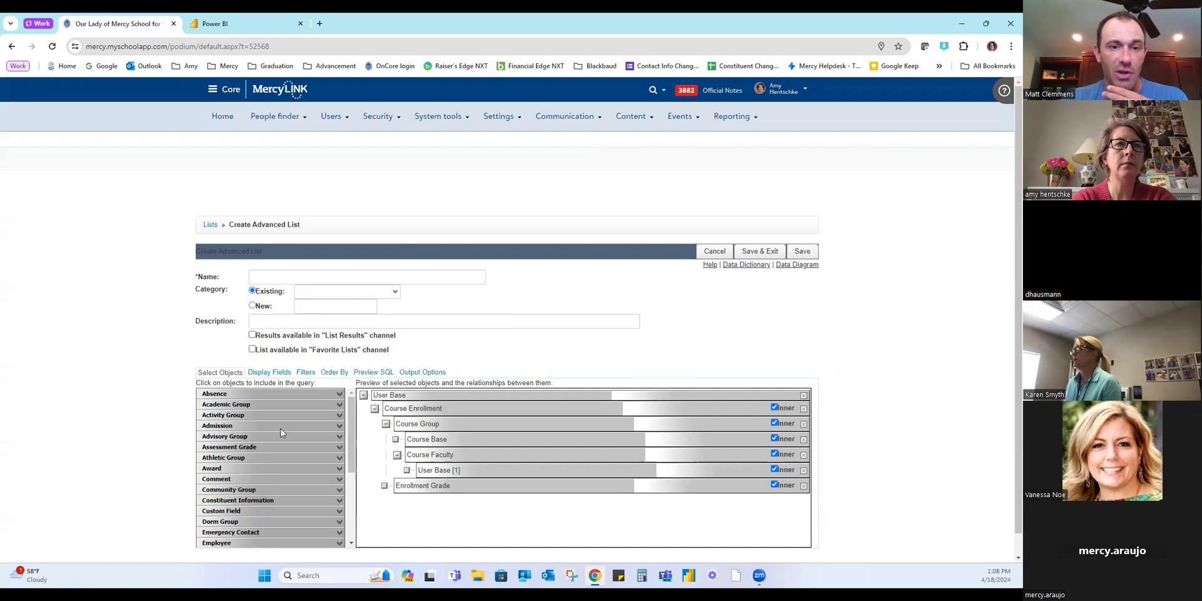
scroll(280, 431, "down", 3)
scroll(605, 348, "down", 1)
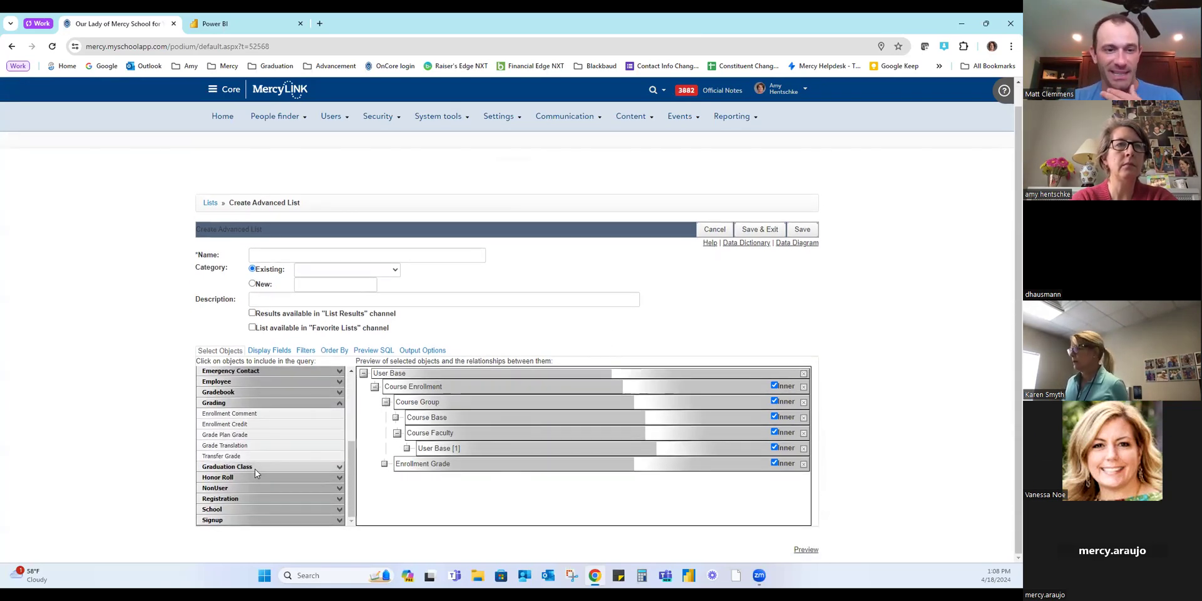
left_click(305, 508)
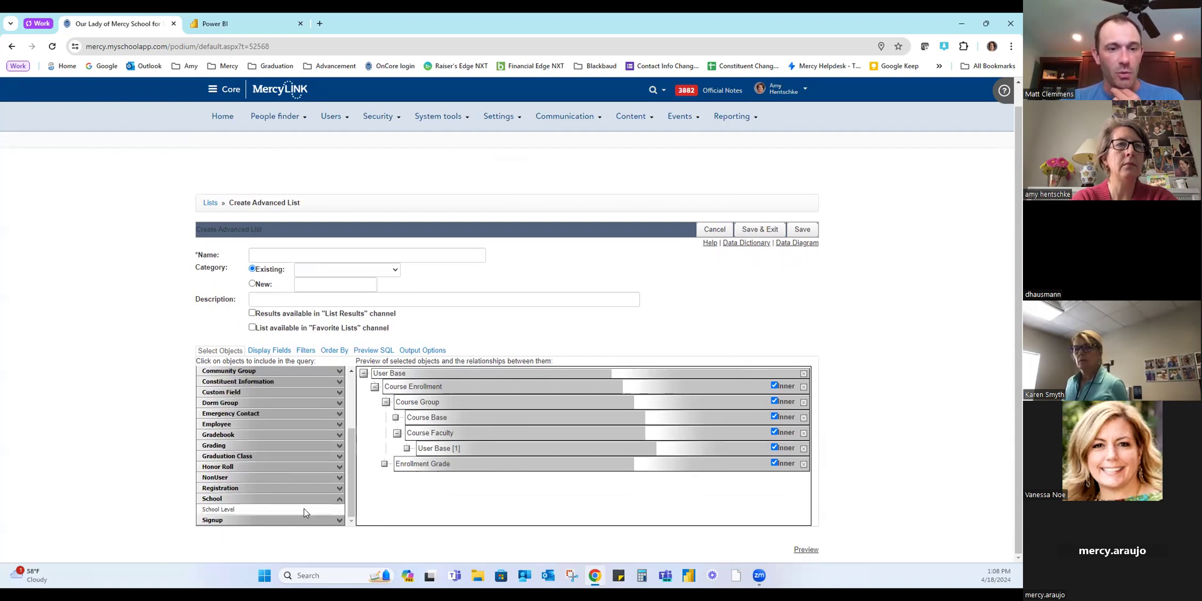
left_click(273, 497)
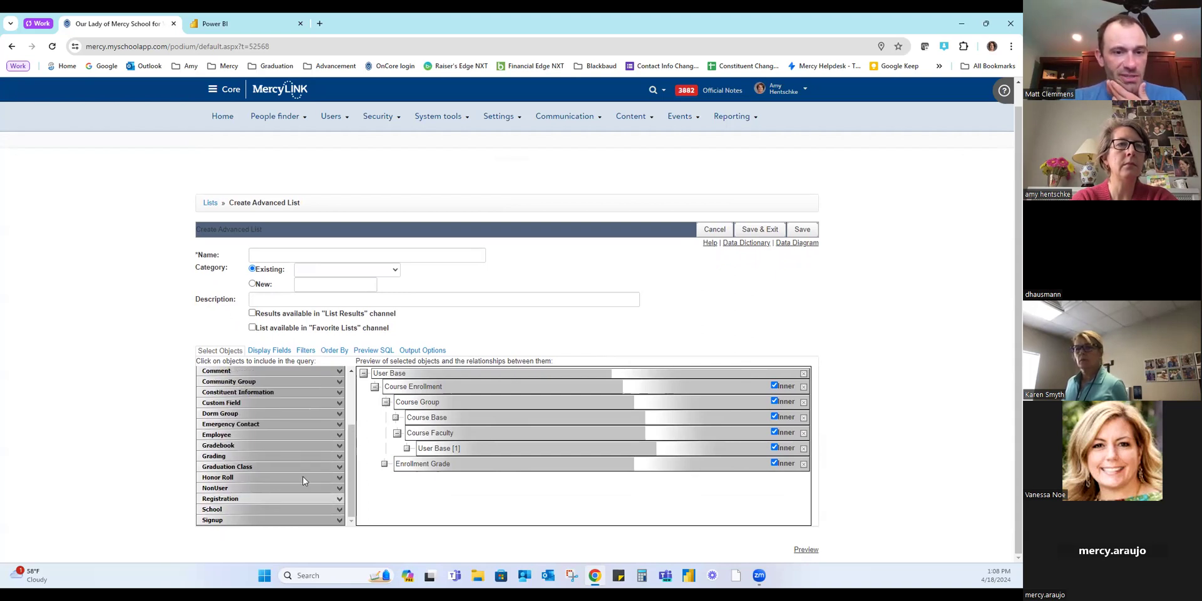
left_click(259, 488)
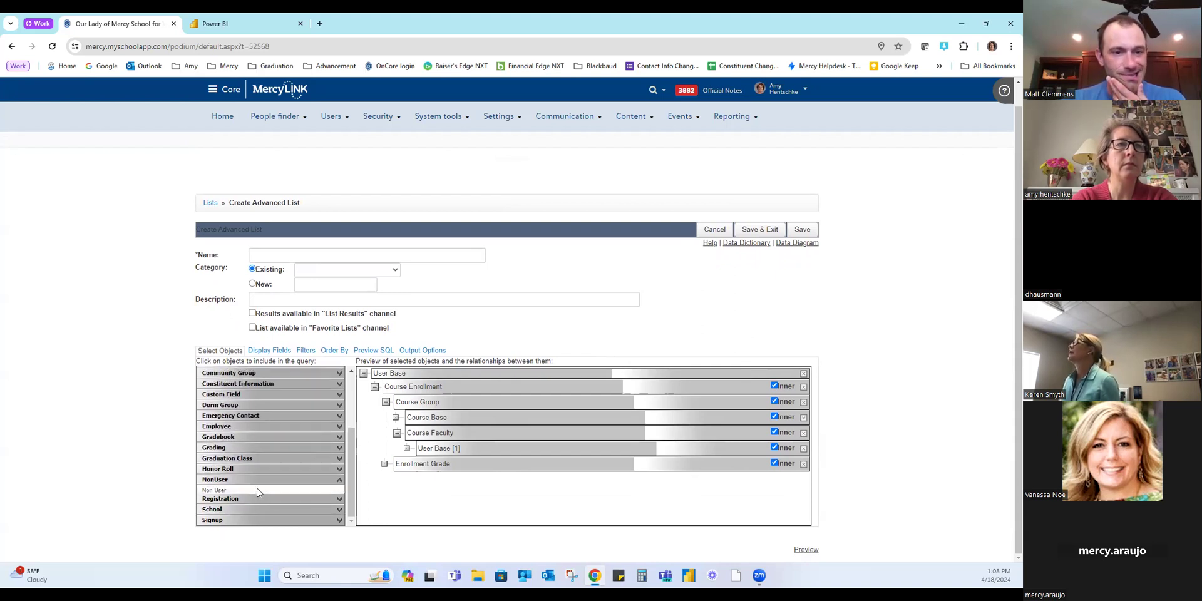
left_click(257, 492)
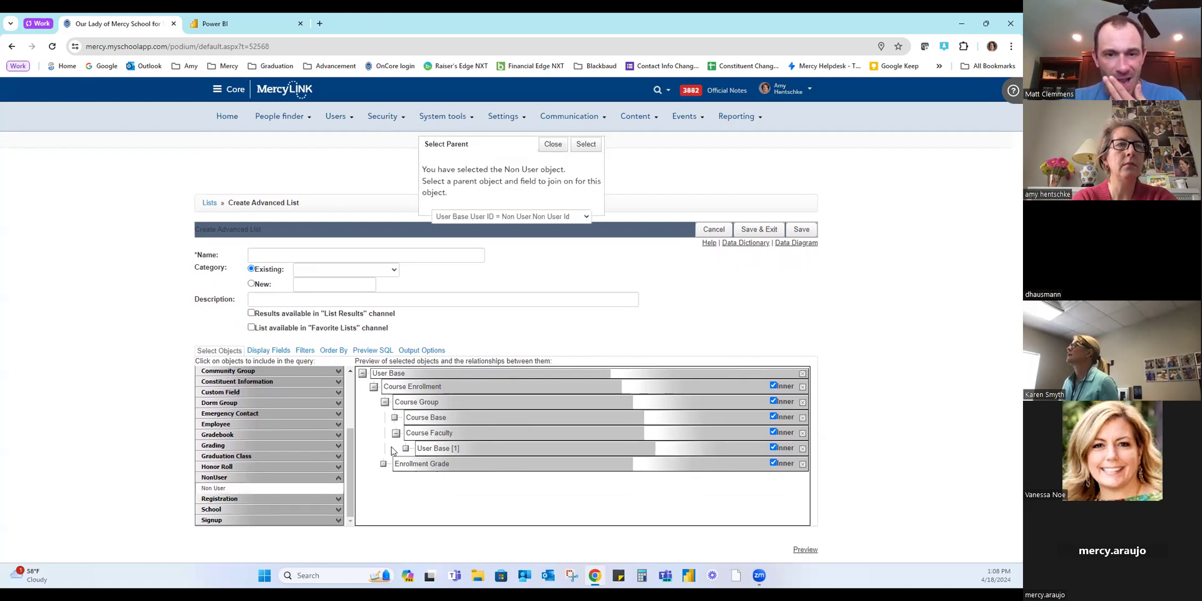
left_click(552, 148)
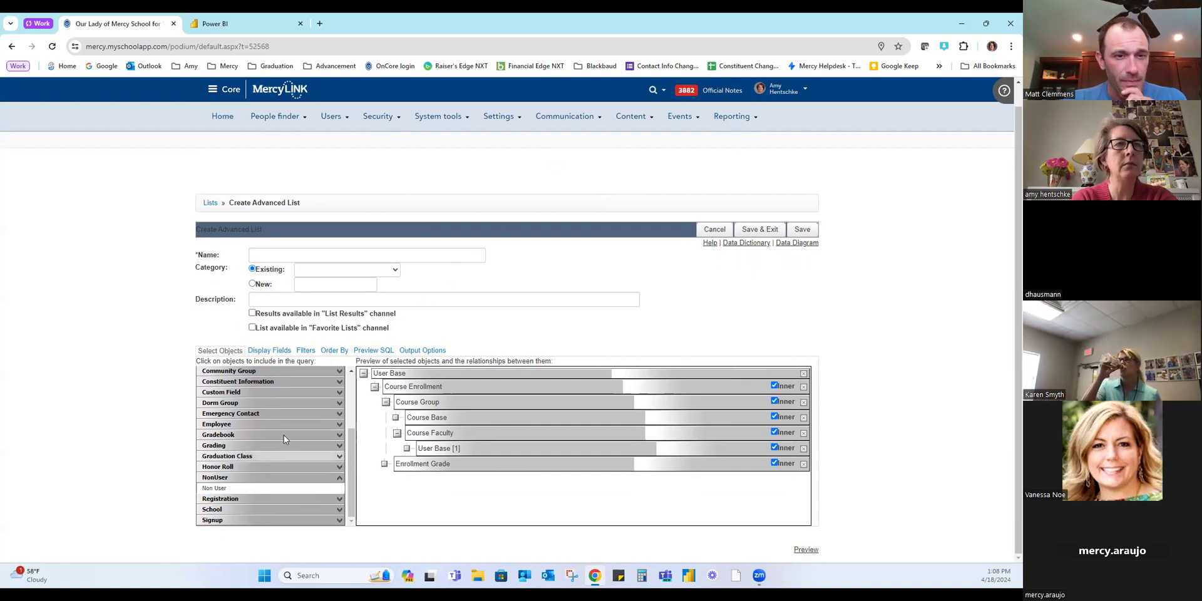
scroll(290, 414, "up", 5)
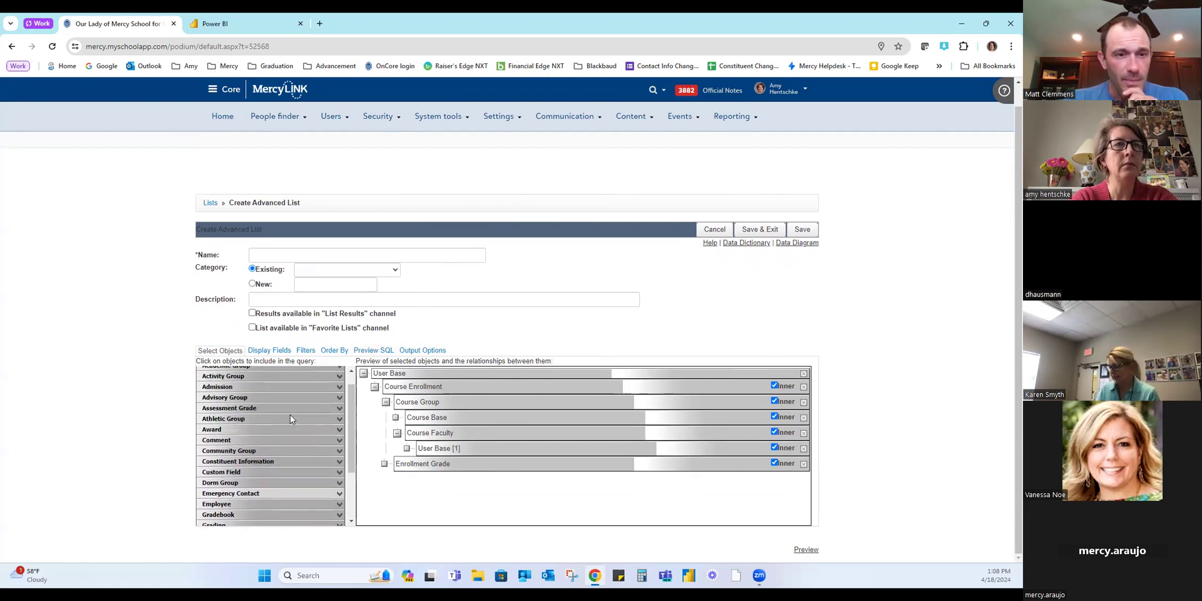